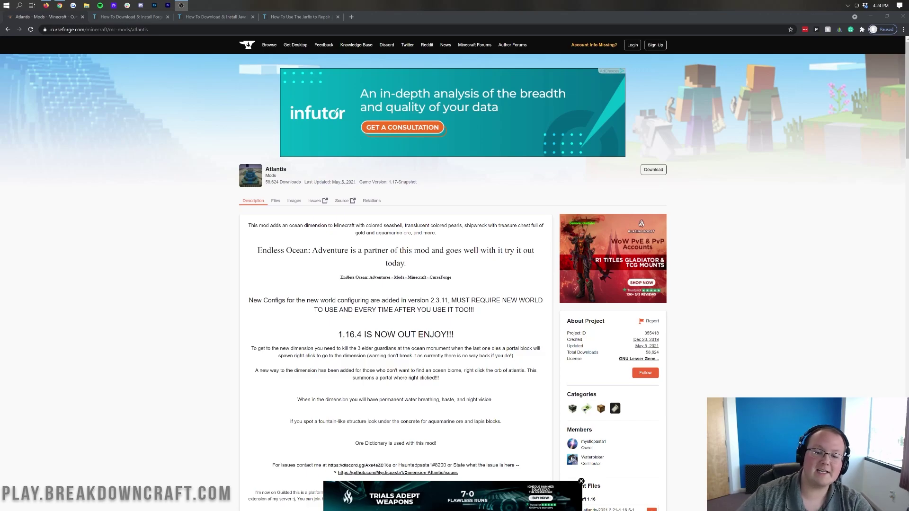
scroll(454, 265, "down", 3)
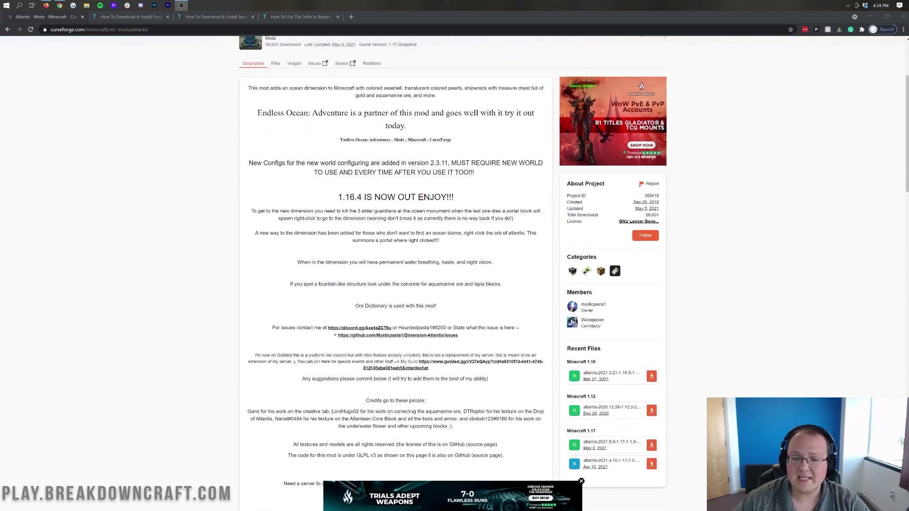
scroll(454, 265, "up", 1)
scroll(455, 265, "down", 1)
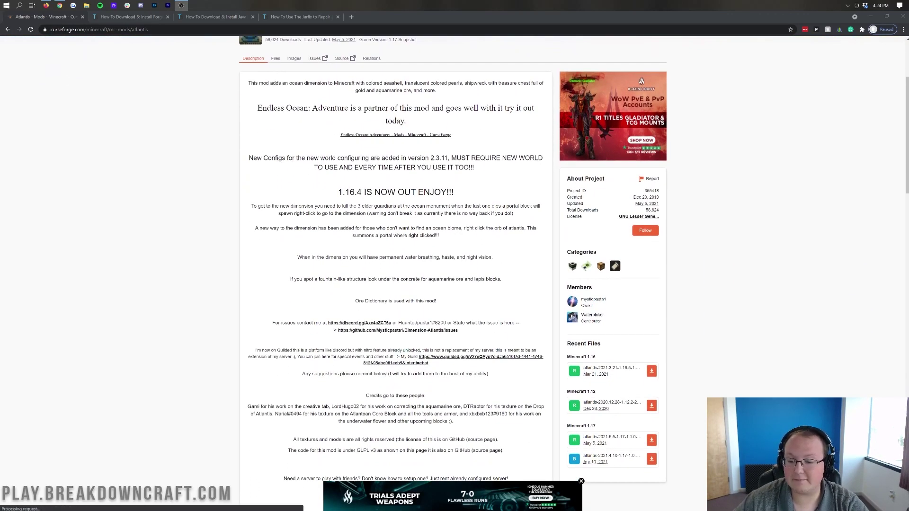
scroll(454, 265, "up", 1)
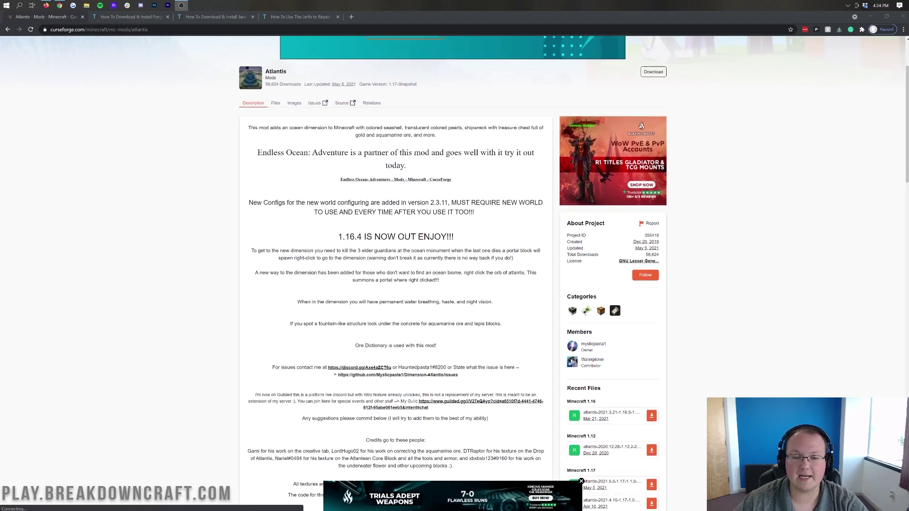
scroll(454, 265, "up", 2)
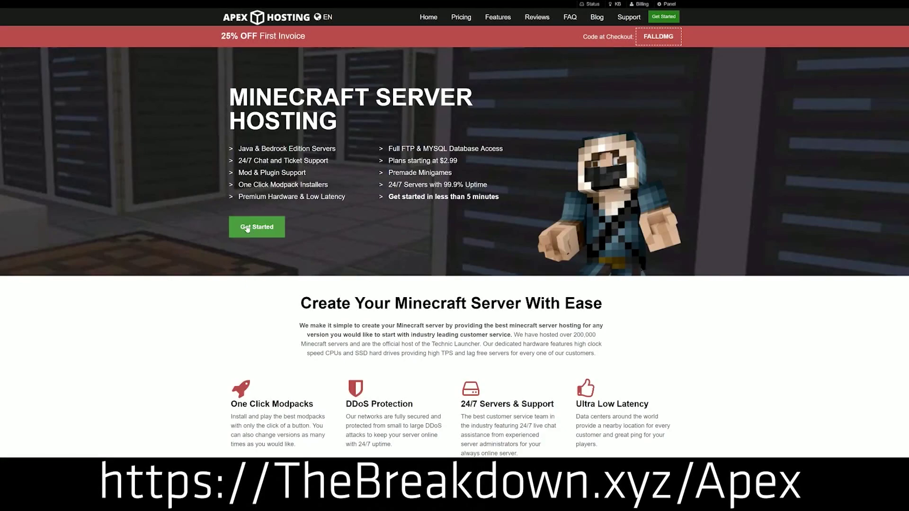
Review Apex Hosting's feature descriptions, including 24/7 support and automated backups, and check the server panel's JAR File setting
scroll(348, 222, "down", 3)
scroll(348, 223, "down", 1)
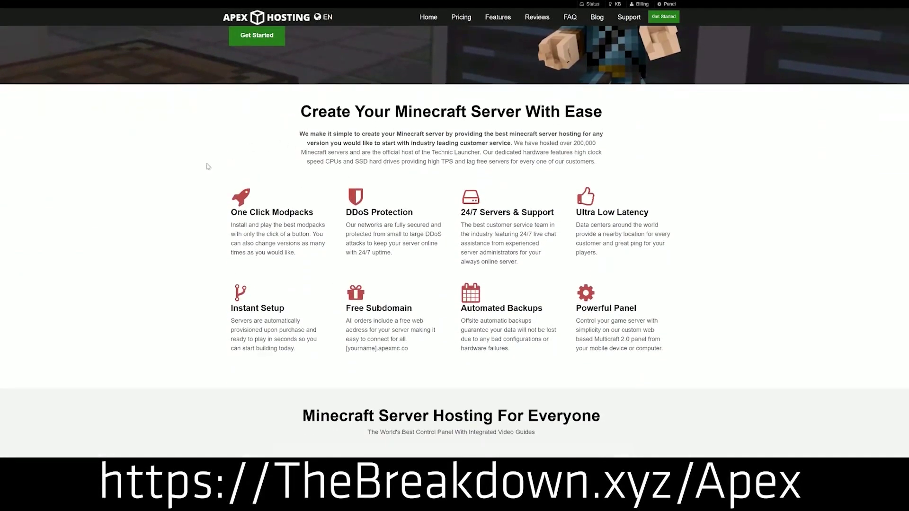
left_click_drag(230, 212, 556, 216)
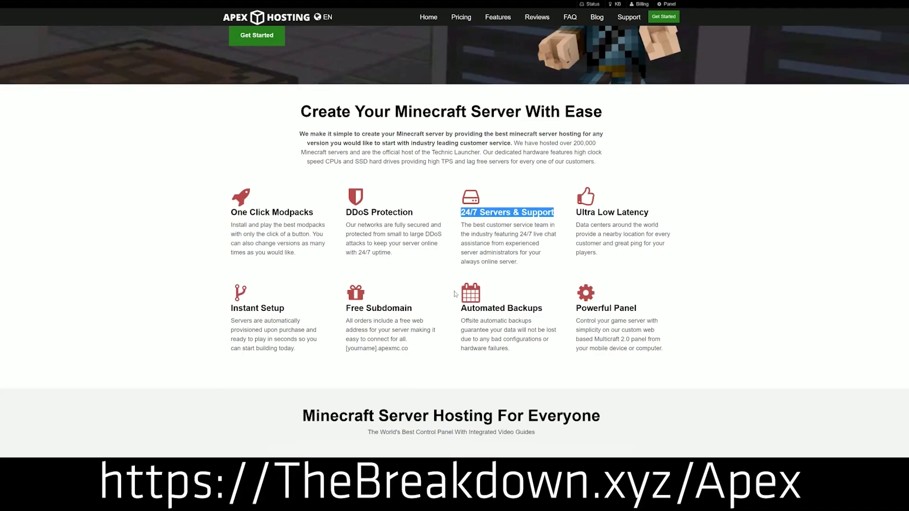
left_click_drag(461, 308, 571, 309)
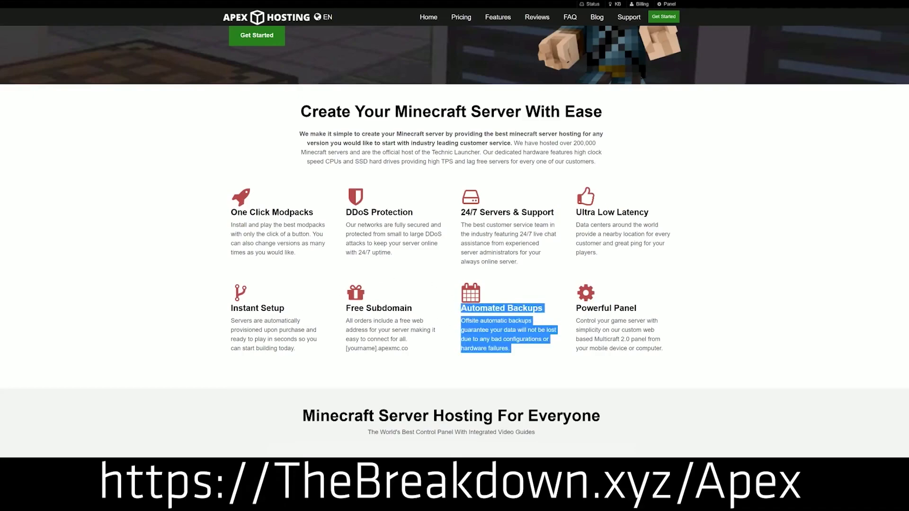
left_click(411, 311)
left_click_drag(301, 350, 231, 307)
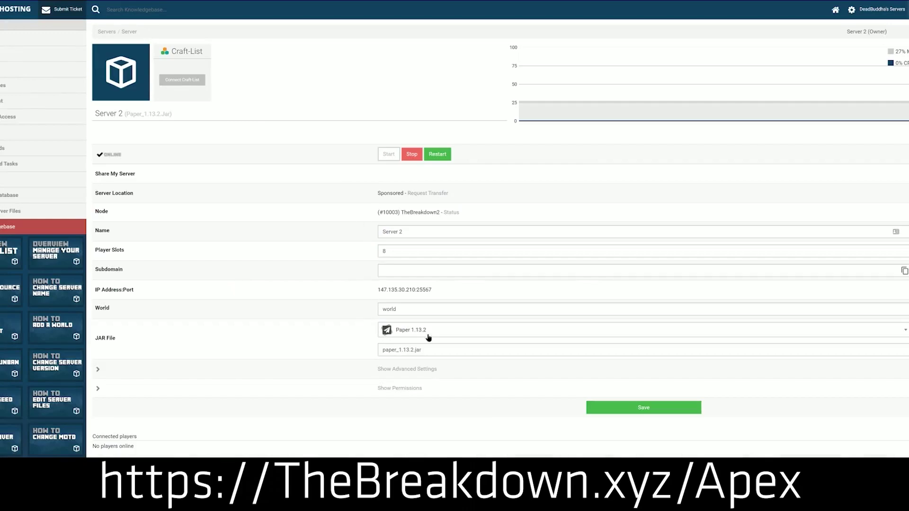
left_click(426, 333)
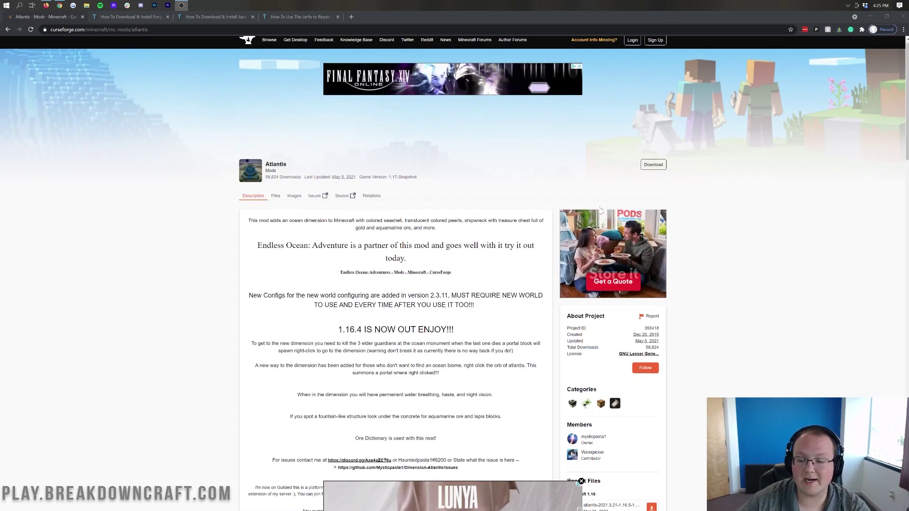
Download the recent Atlantis mod file for Minecraft 1.16 from its CurseForge page and keep the flagged .jar file
scroll(616, 208, "down", 6)
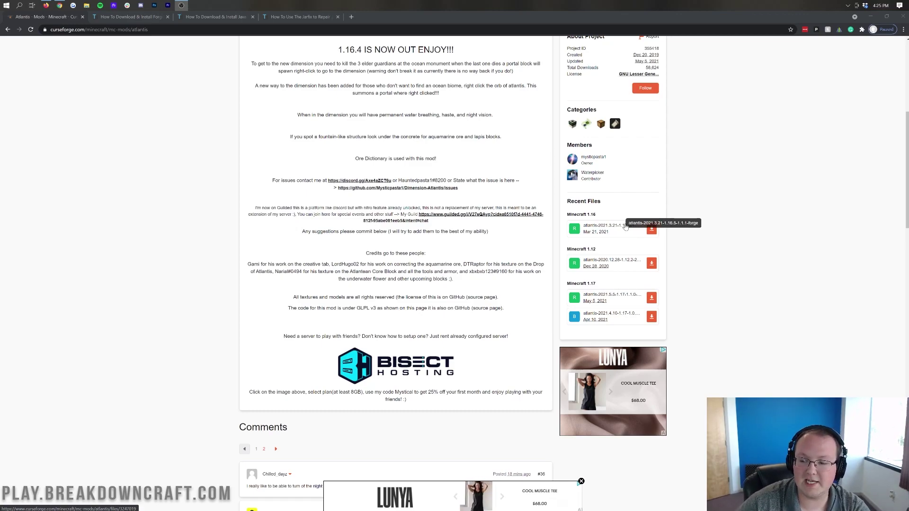
left_click(652, 229)
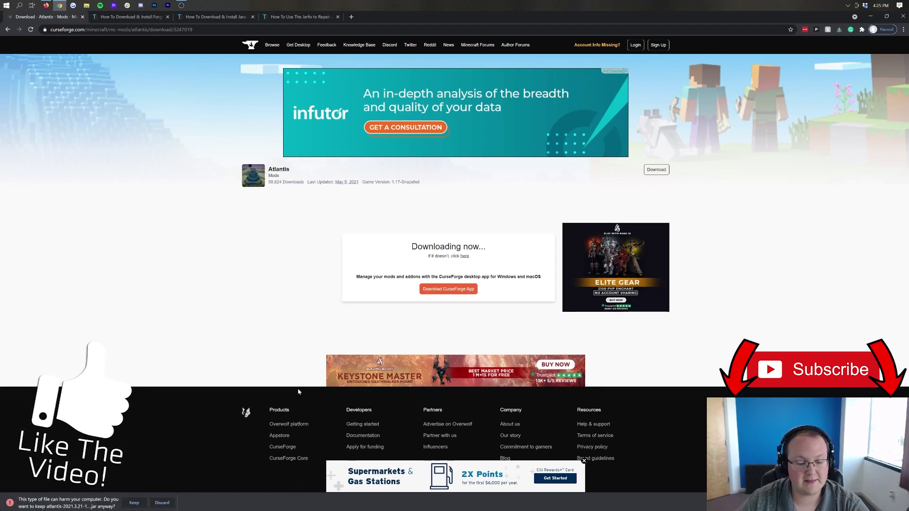
left_click(134, 503)
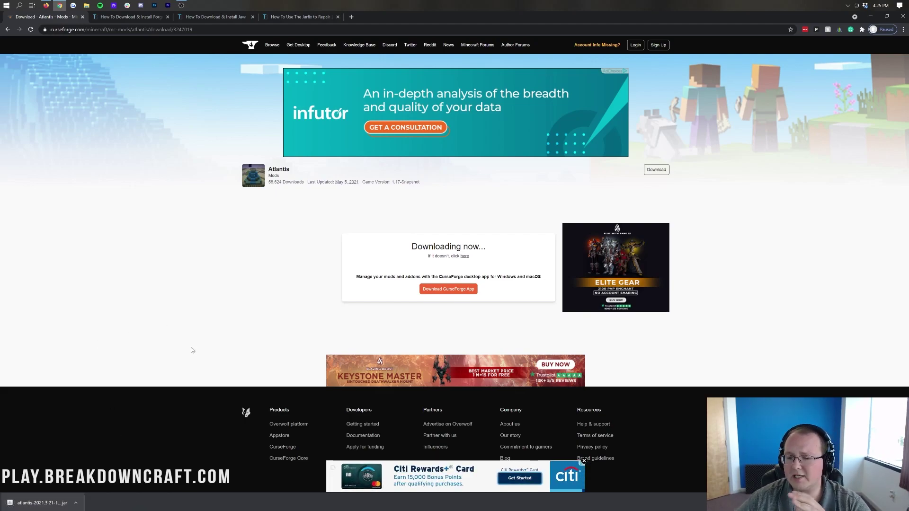
Open the official Forge download page from the link in the already open Forge installation guide
left_click(127, 17)
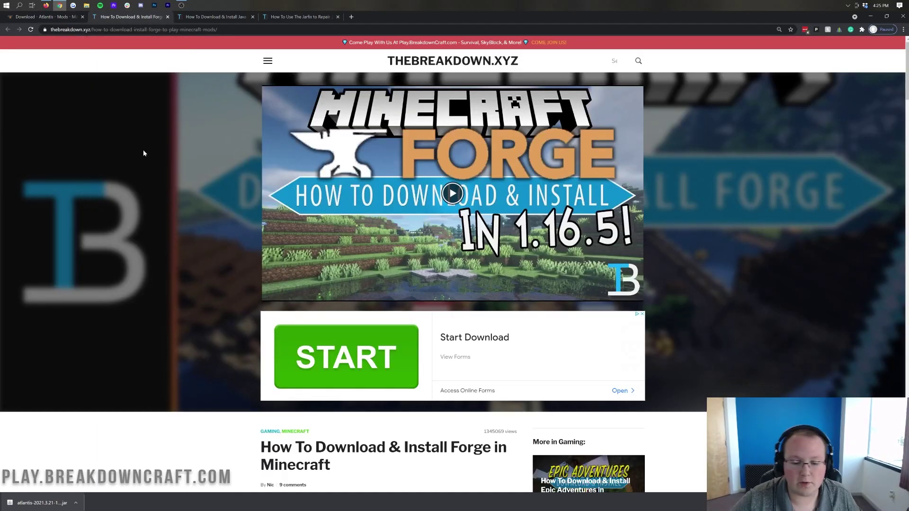
scroll(142, 147, "down", 6)
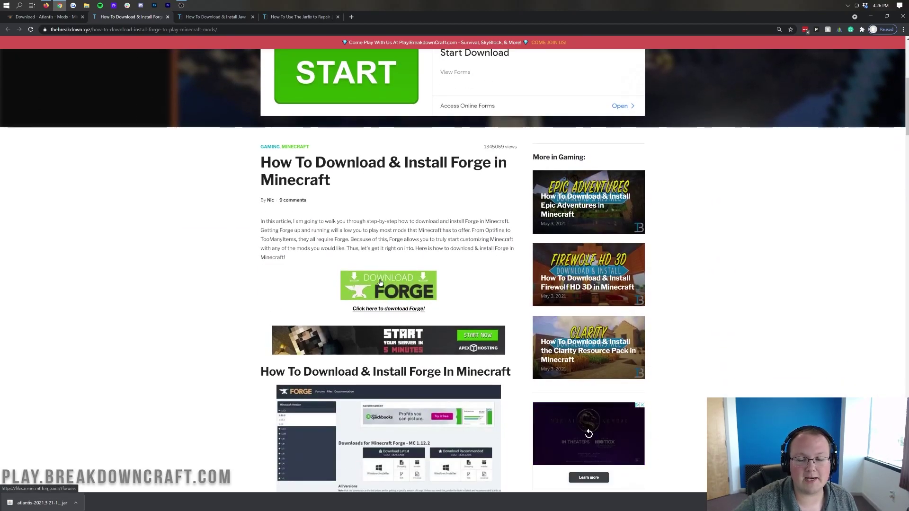
left_click(381, 282)
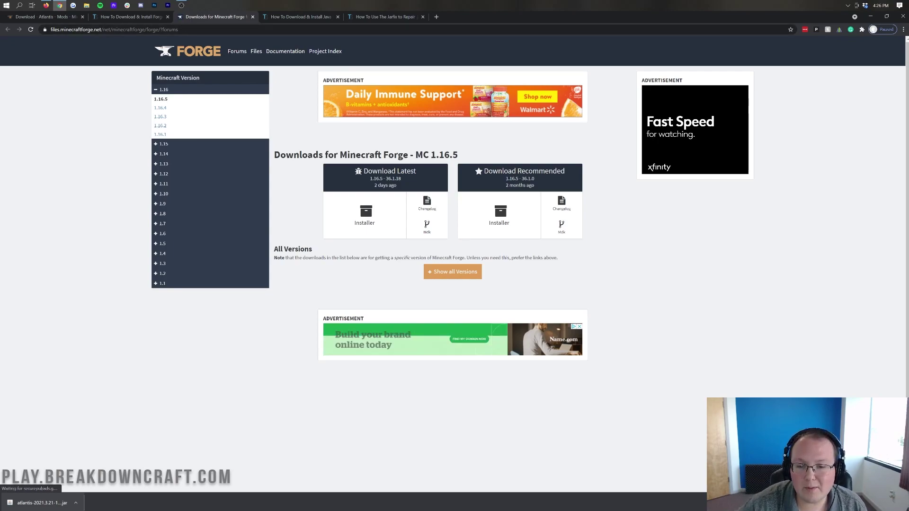
Download the latest Forge installer for Minecraft 1.16.5 and keep the flagged .jar file
left_click_drag(415, 155, 462, 155)
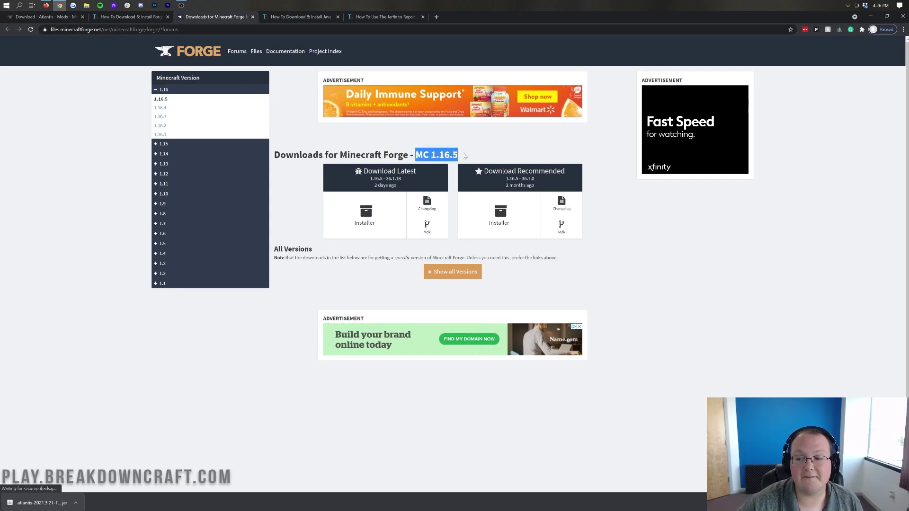
left_click(451, 162)
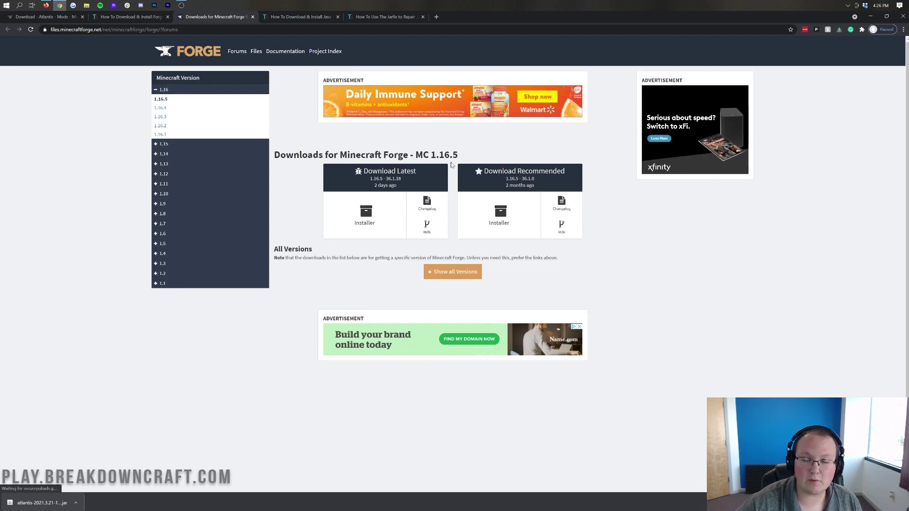
left_click(181, 91)
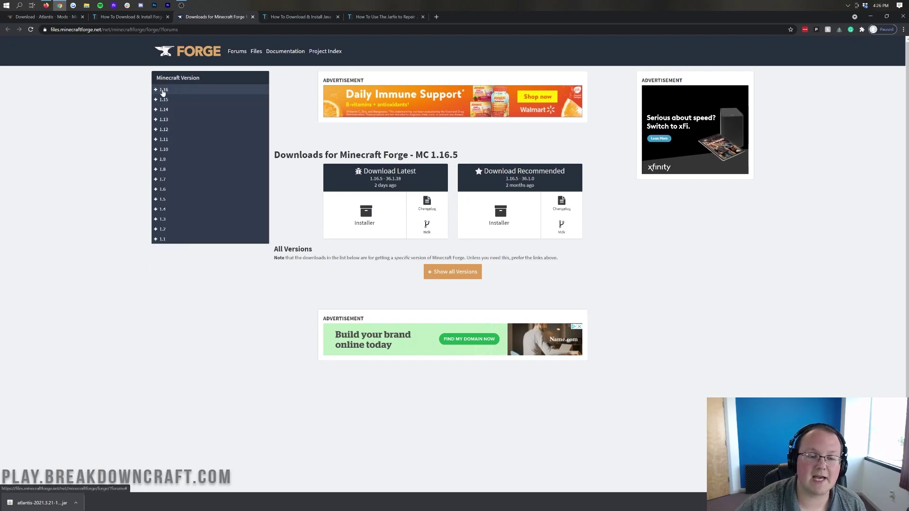
left_click(164, 91)
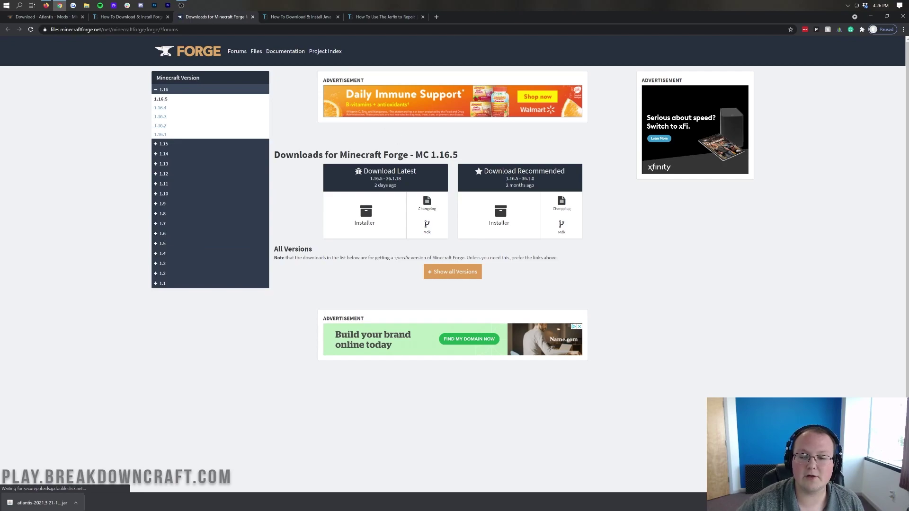
left_click(392, 230)
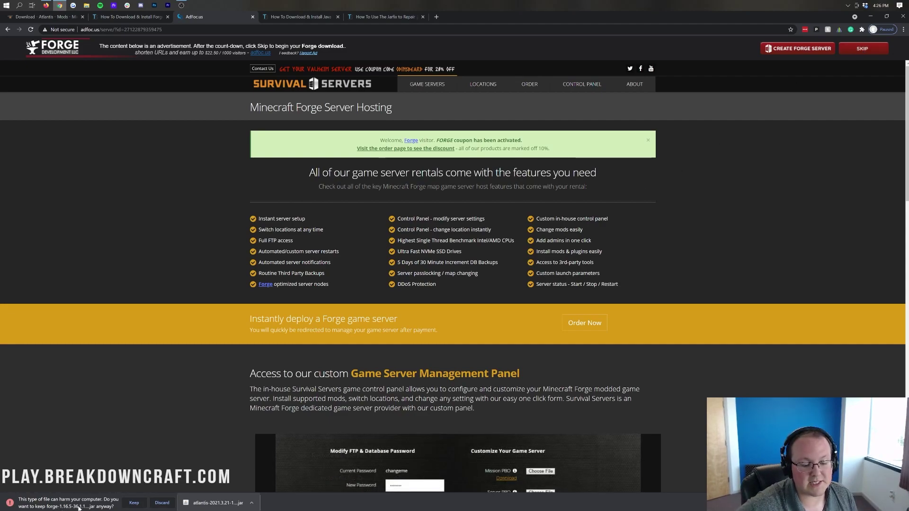
left_click(134, 502)
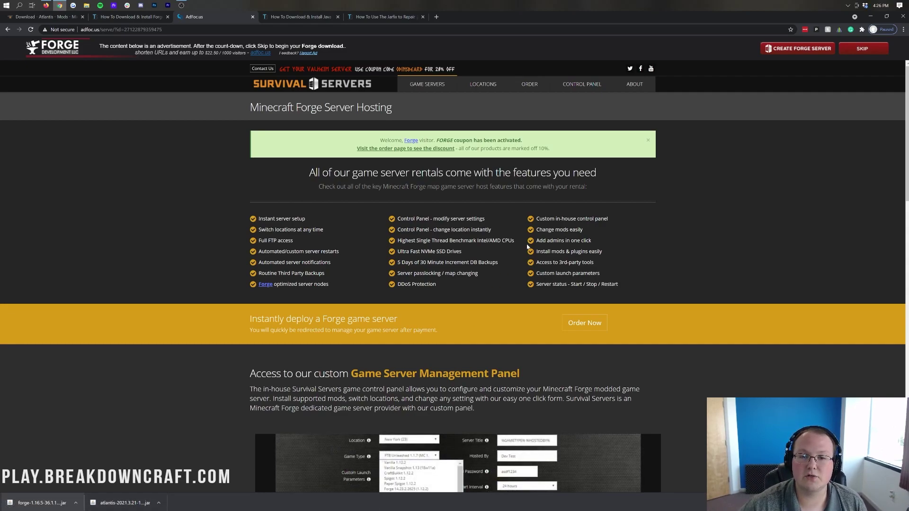
Show the desktop, refresh it, and place the downloaded Atlantis and Forge .jar files side by side in open space
left_click(310, 17)
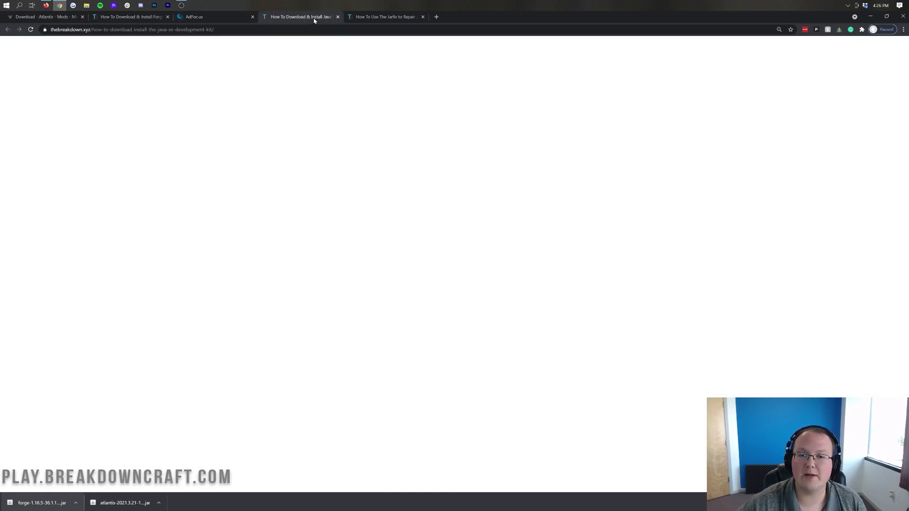
left_click(870, 17)
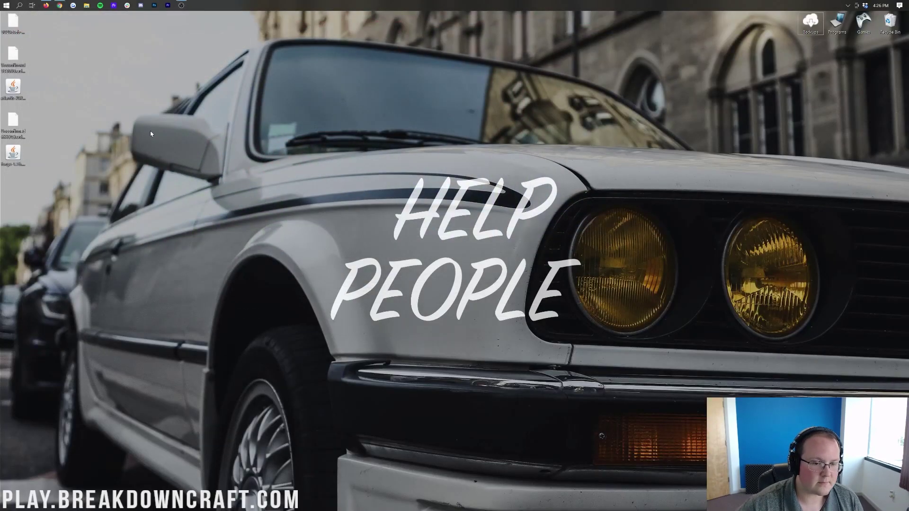
right_click(150, 132)
left_click(158, 152)
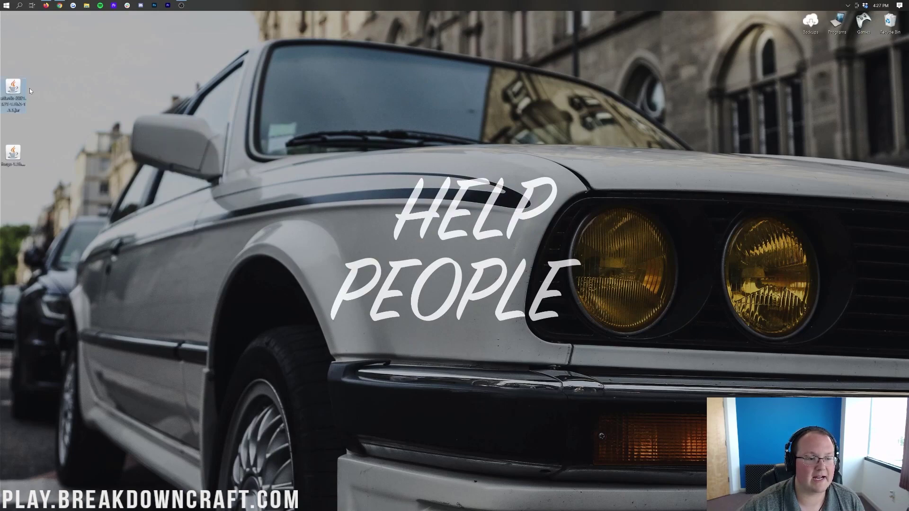
left_click_drag(451, 134, 485, 134)
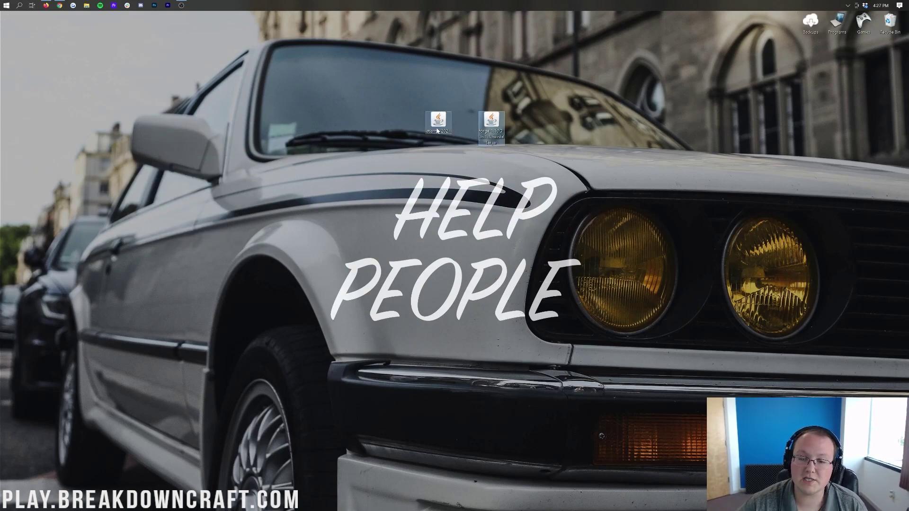
left_click(438, 198)
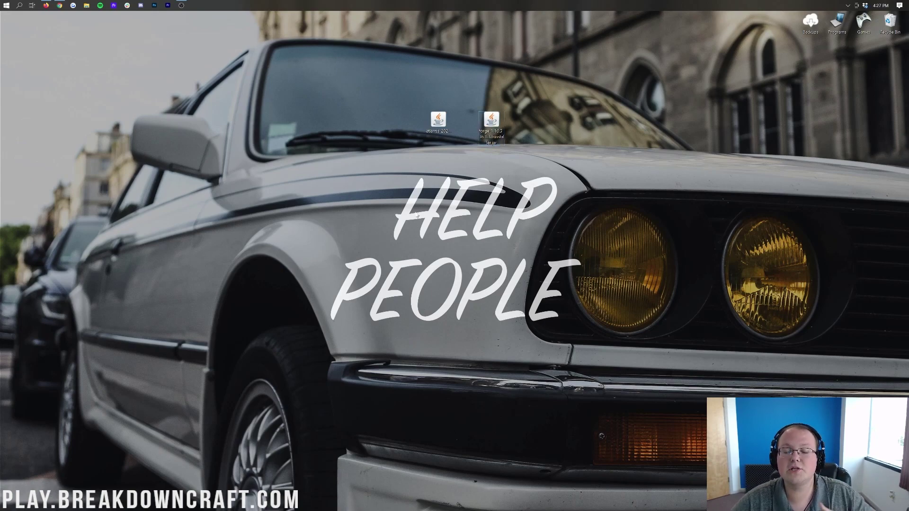
Try to open the Forge installer .jar file with Java(TM) Platform SE binary
right_click(497, 120)
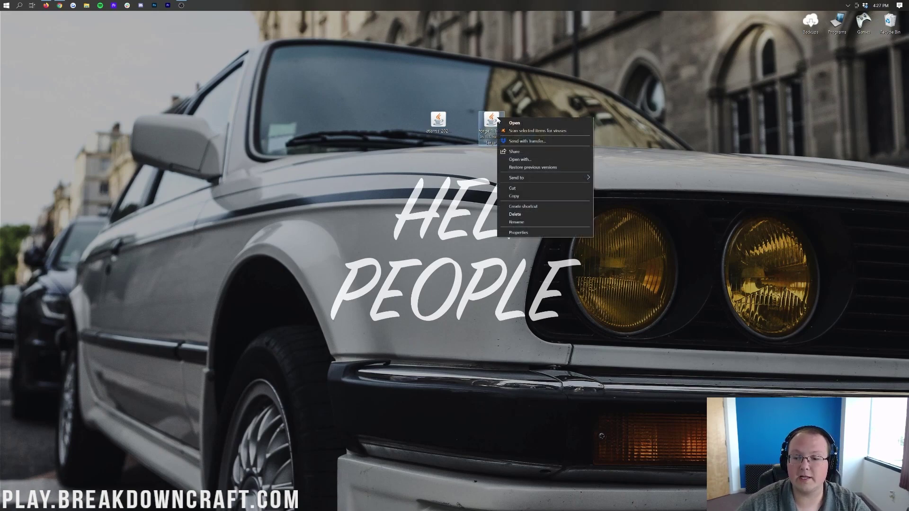
left_click(520, 160)
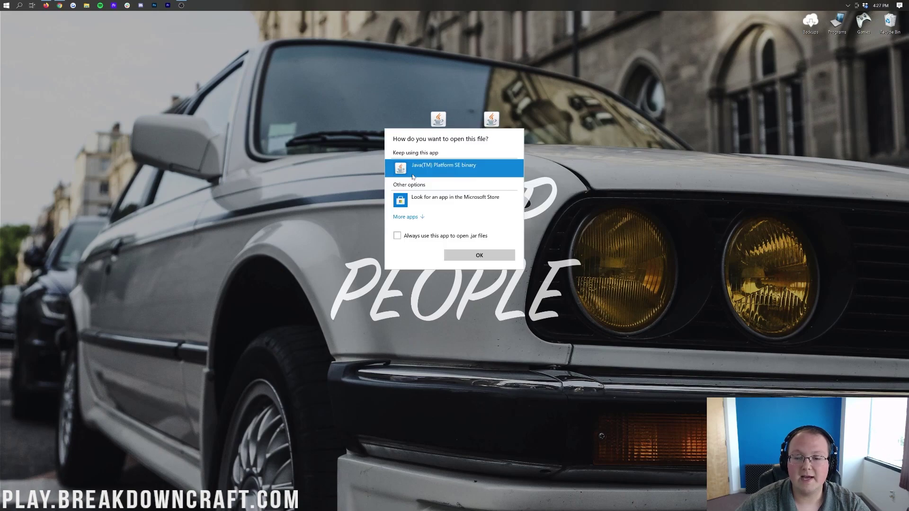
left_click(472, 259)
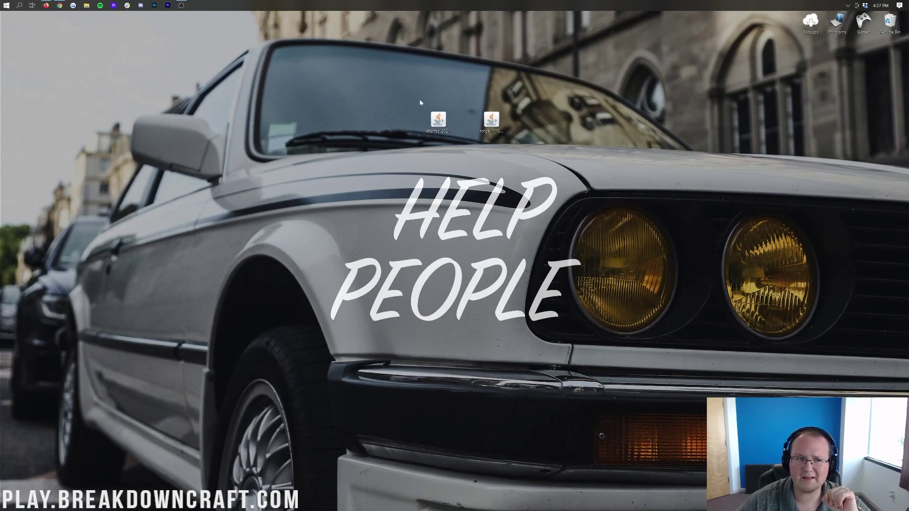
Return to the browser and look through the Java installation guide and the guide on repairing .jar files with Jarfix
left_click(59, 5)
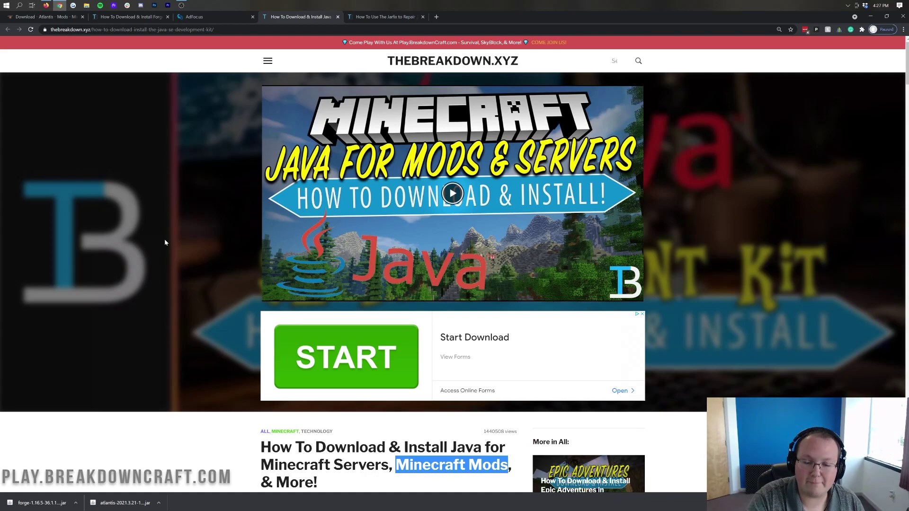
scroll(199, 209, "down", 9)
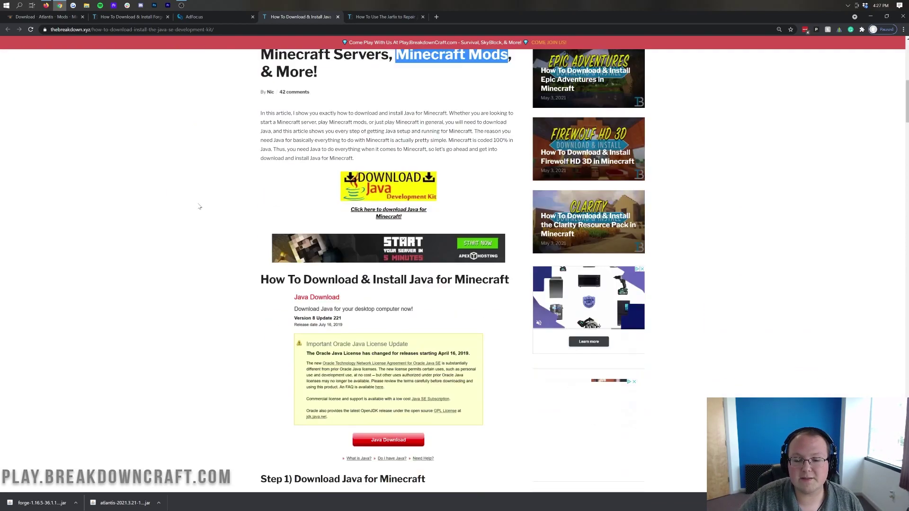
scroll(196, 198, "up", 9)
left_click(154, 214)
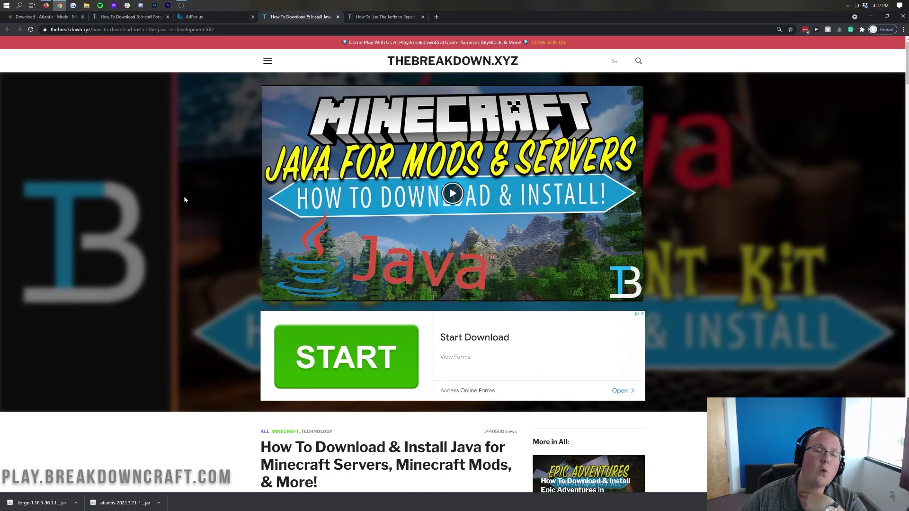
key("ctrl+Tab")
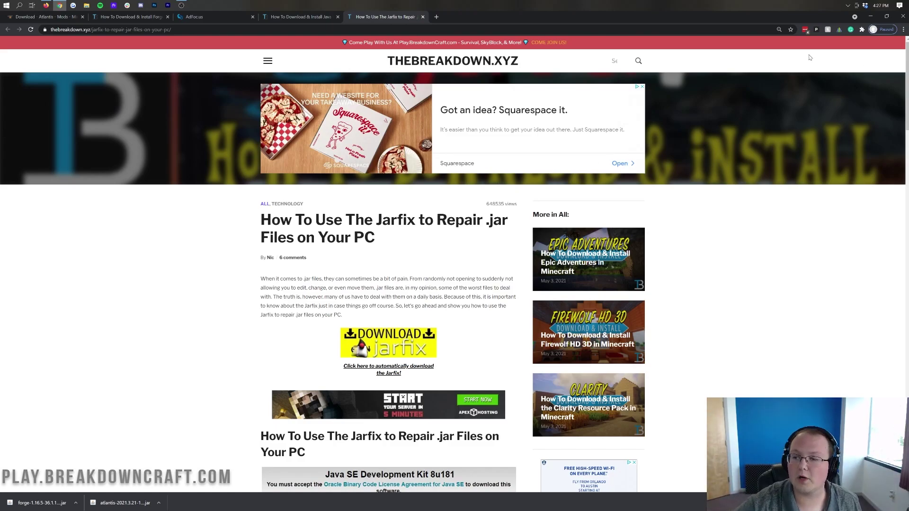
Run the Forge installer .jar with Java, install the Forge client into the default .minecraft folder, and move the installer to the Recycle Bin
left_click(870, 16)
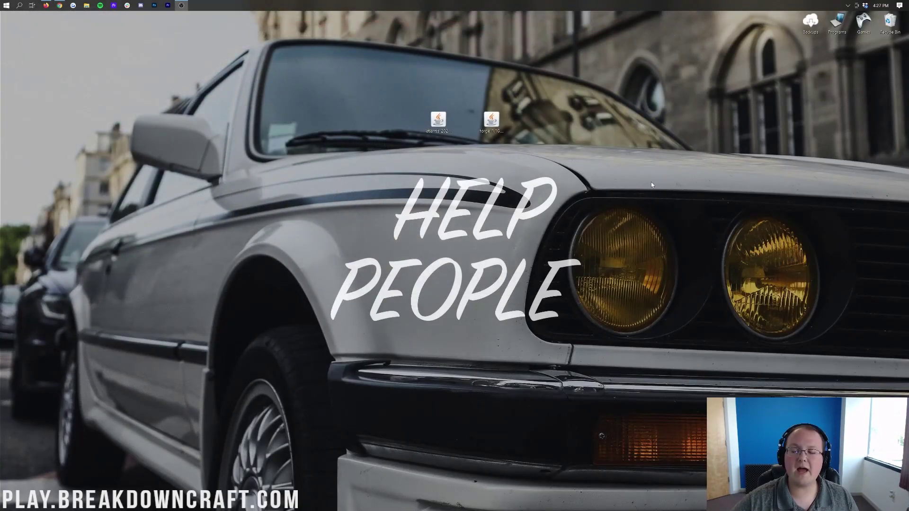
right_click(495, 118)
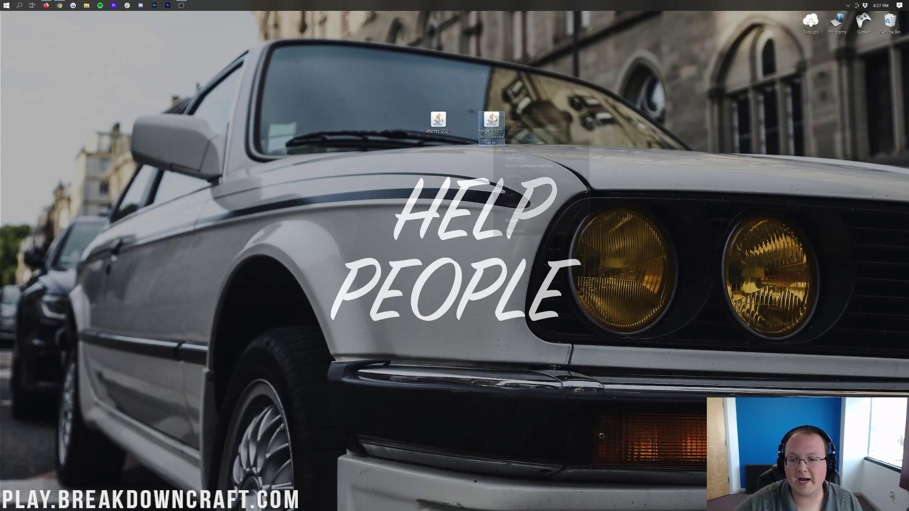
left_click(517, 160)
left_click(503, 256)
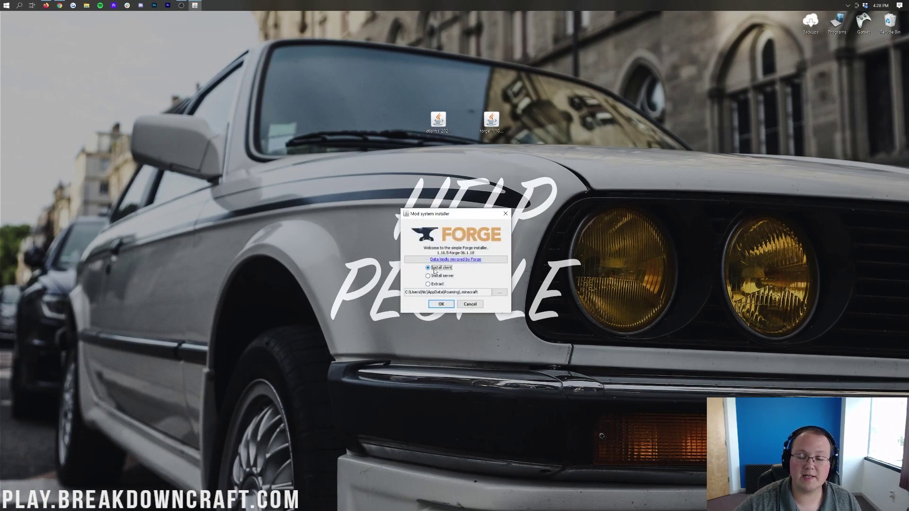
left_click(441, 304)
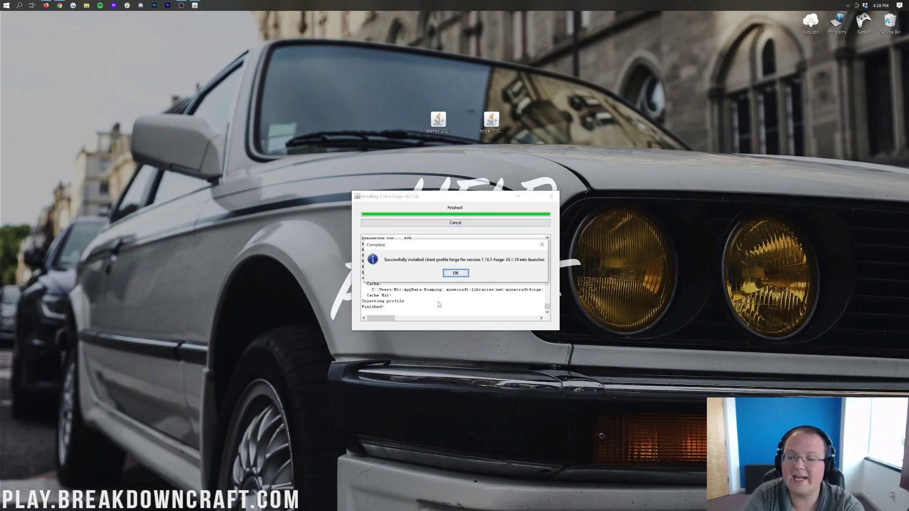
left_click(456, 273)
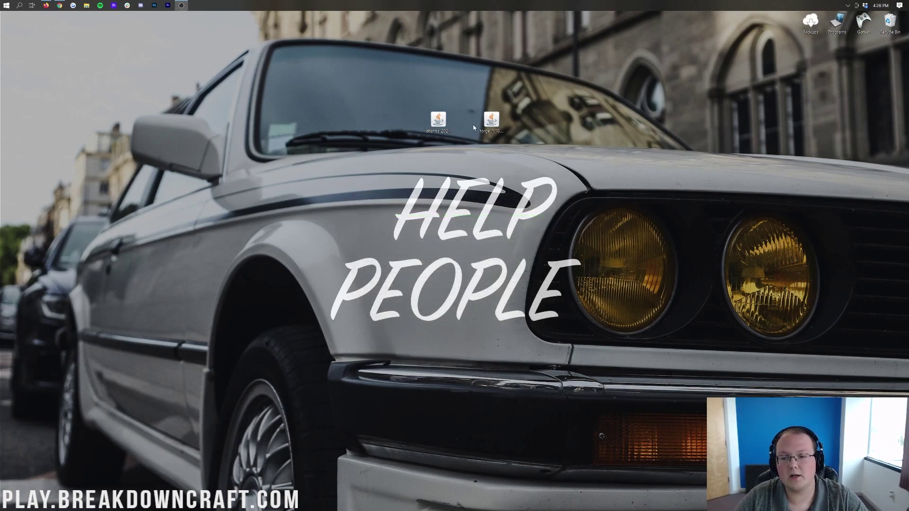
left_click_drag(491, 121, 890, 22)
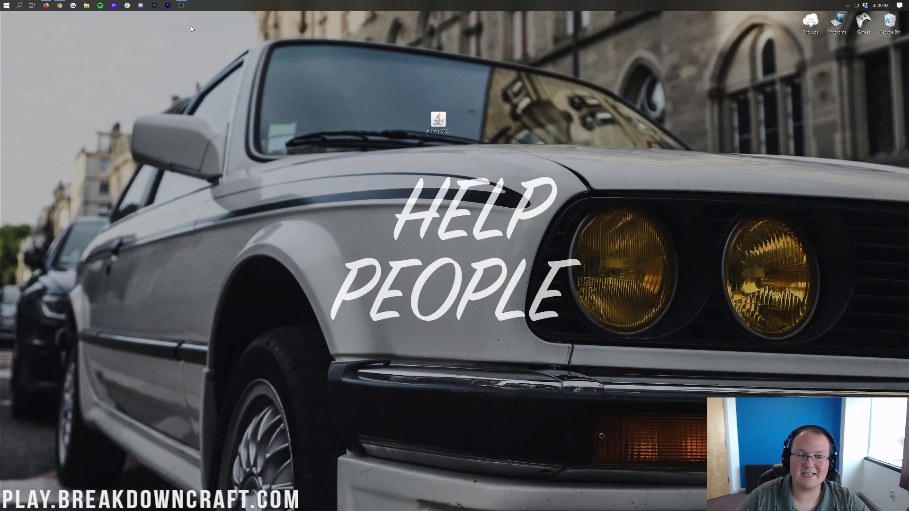
Switch to the Minecraft Launcher, select the forge installation, and try starting it, cancelling at the modified-installation warning
left_click(2, 2)
type("%appdata%")
key("Return")
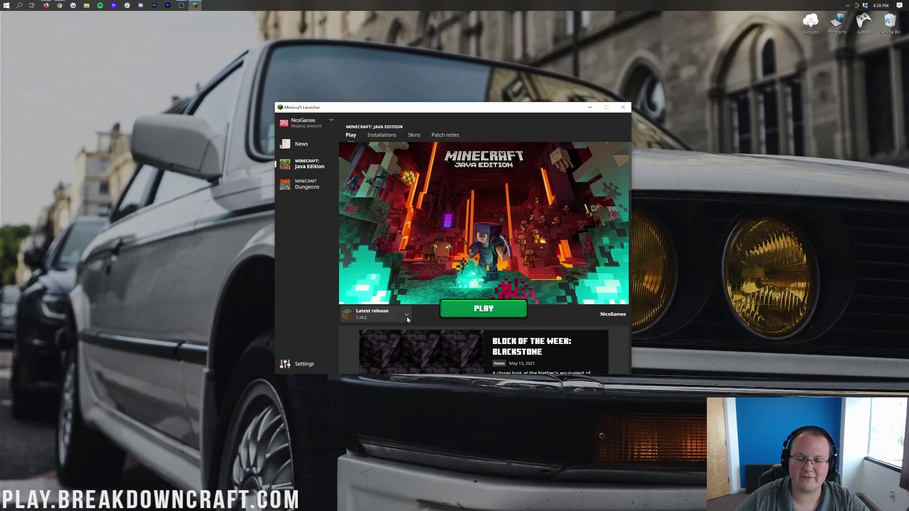
left_click(407, 317)
left_click(384, 260)
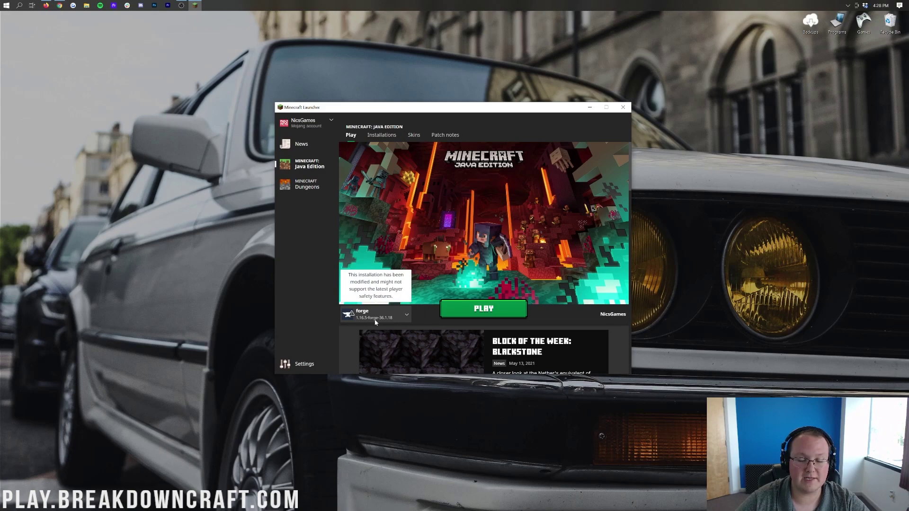
left_click(499, 305)
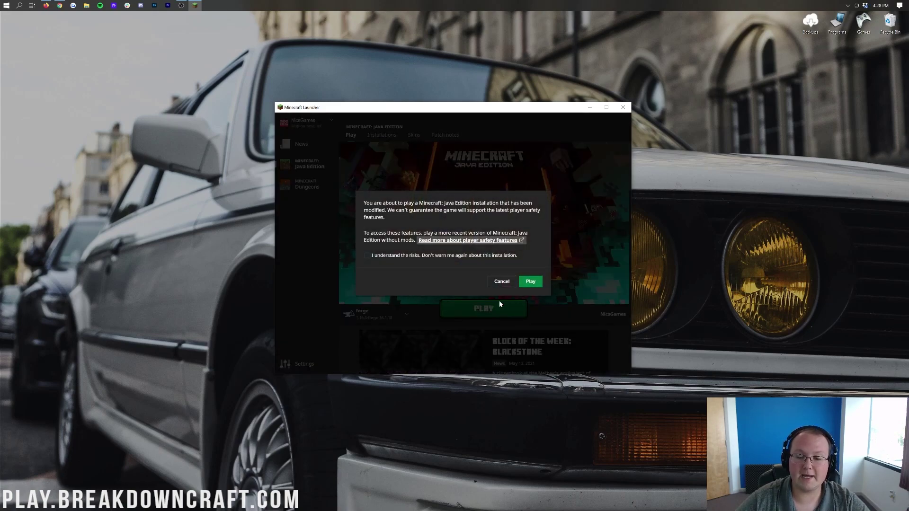
left_click(501, 282)
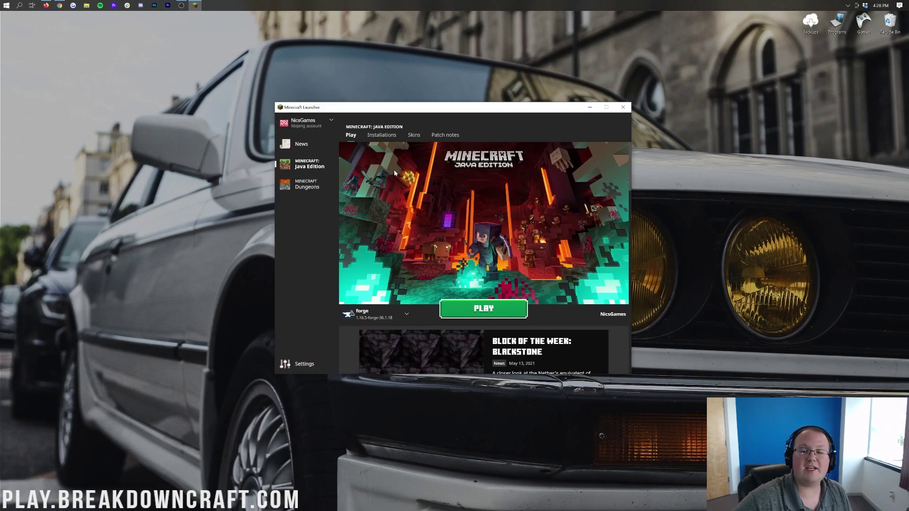
Open the launcher's list of installations, hide the Modded versions and show them again
left_click(384, 134)
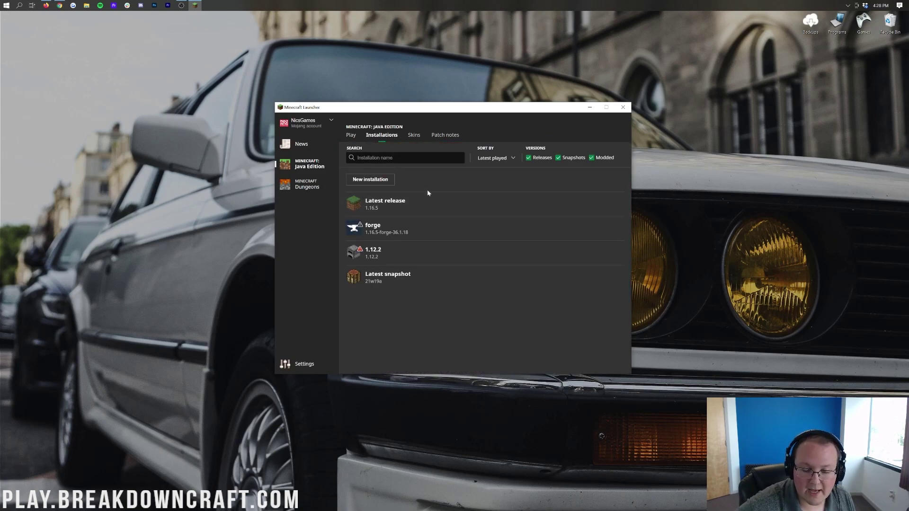
left_click(599, 159)
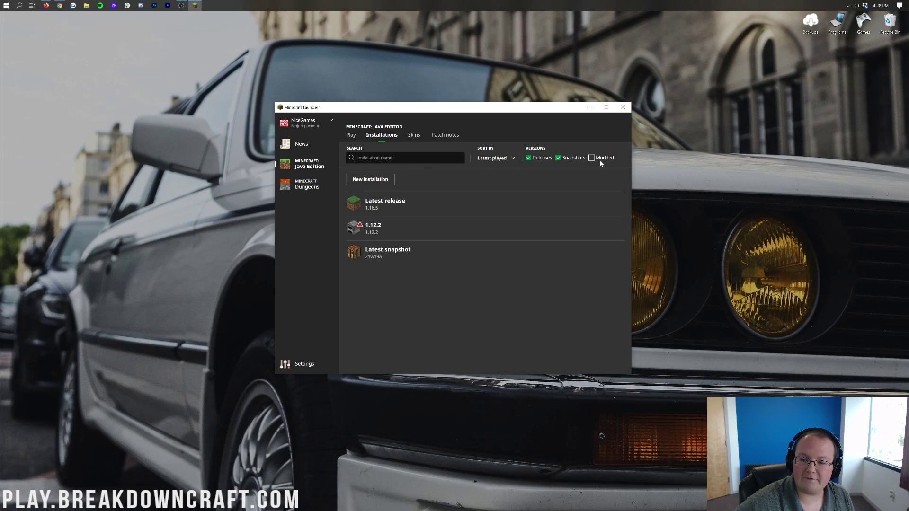
left_click(592, 158)
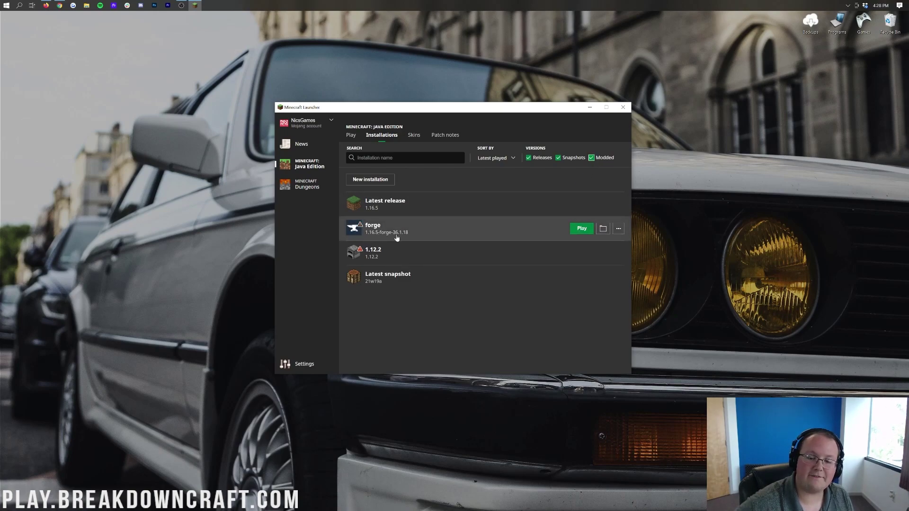
Start a new Minecraft installation and name it Play.BreakdownCraft.com
left_click(370, 179)
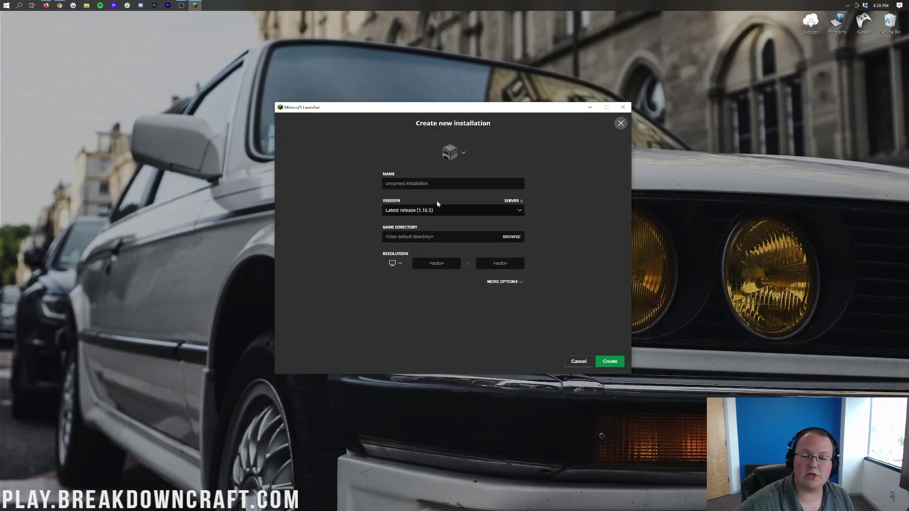
left_click(435, 183)
type("Pla")
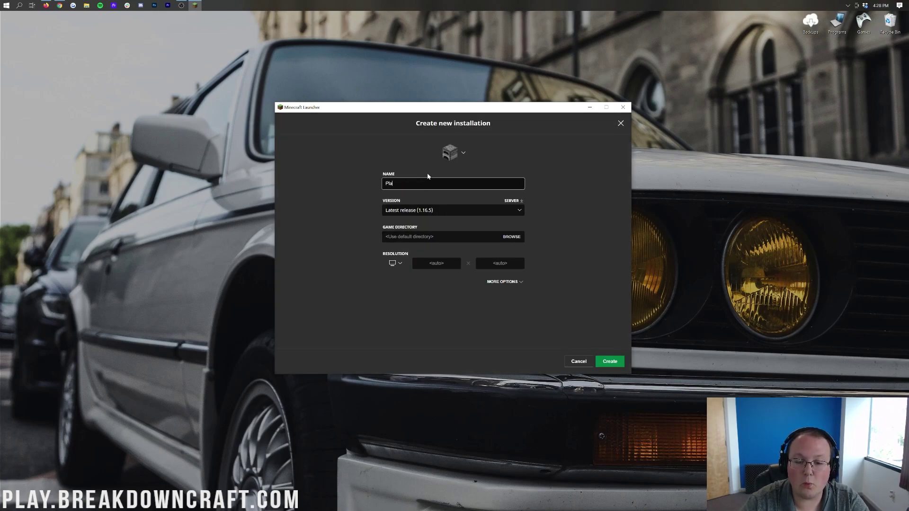
type("y.BreakdownCraft.com")
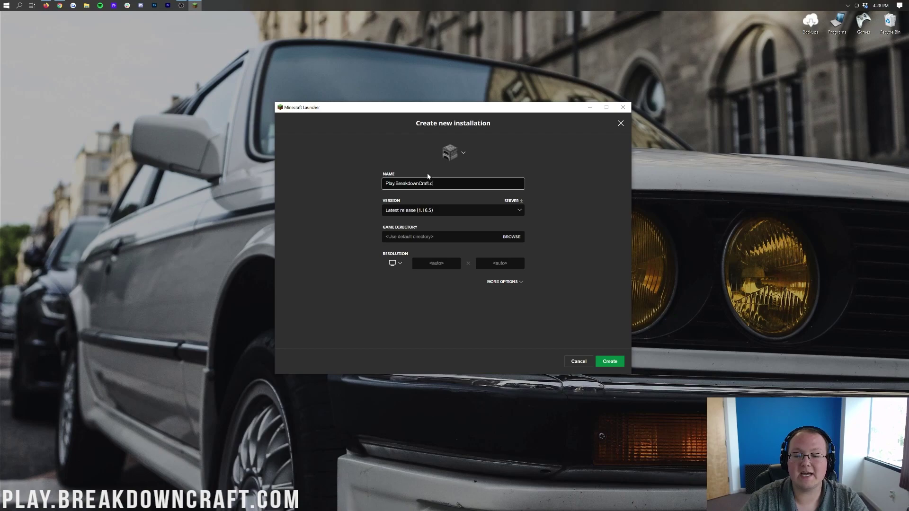
key("ctrl+a")
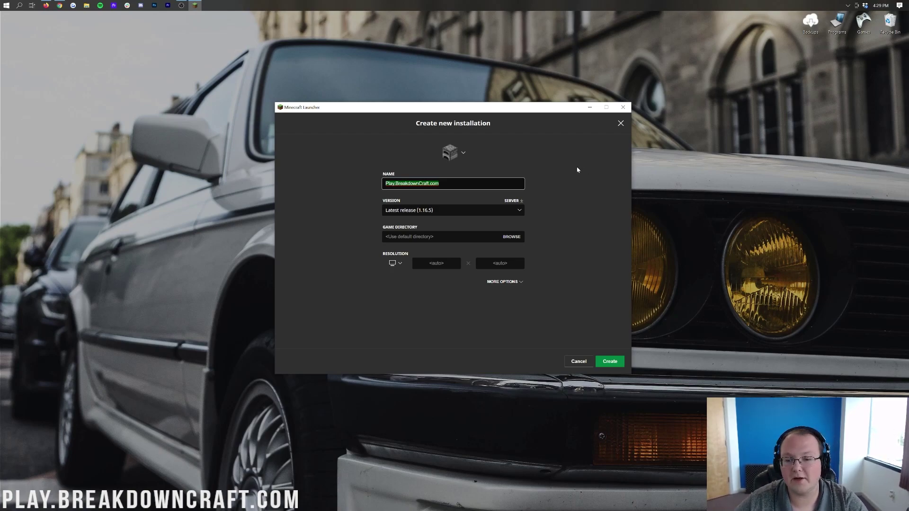
left_click(573, 184)
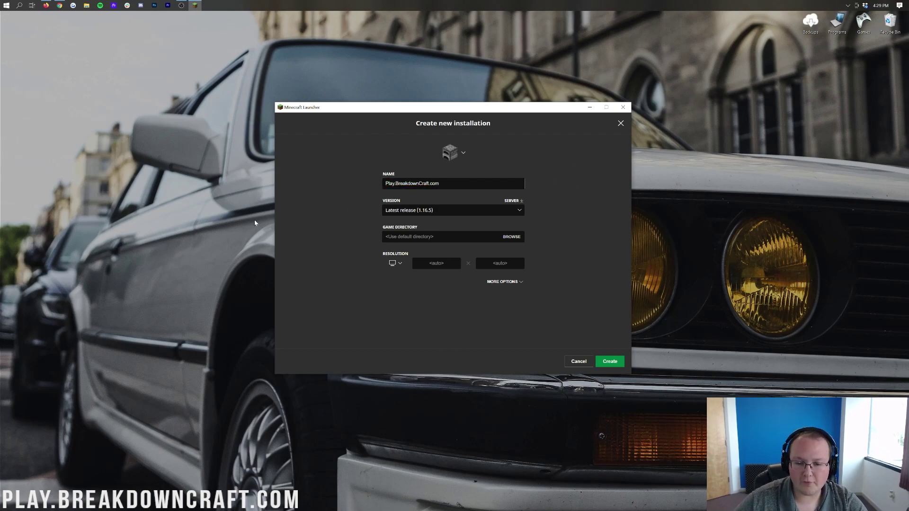
Create the installation with version release 1.16.5-forge-36.1.18 and a resolution of 1920 x 1080
left_click(426, 210)
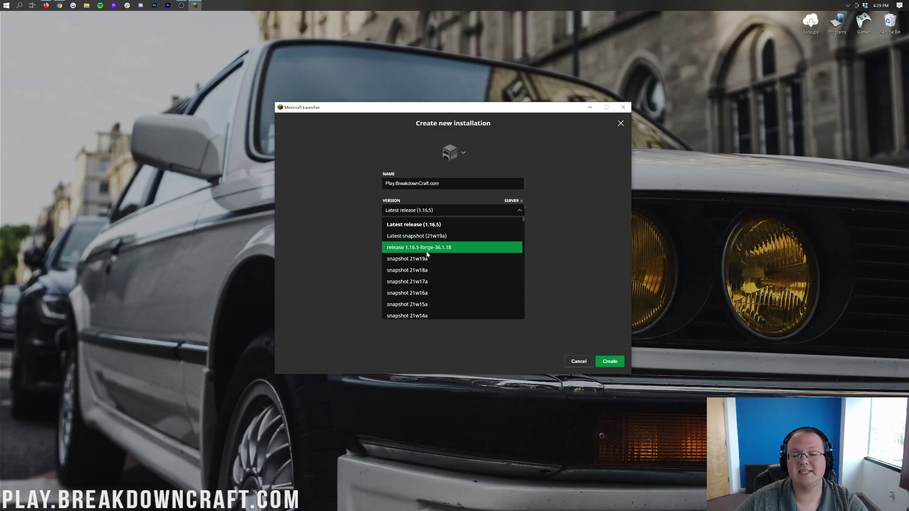
scroll(438, 251, "down", 10)
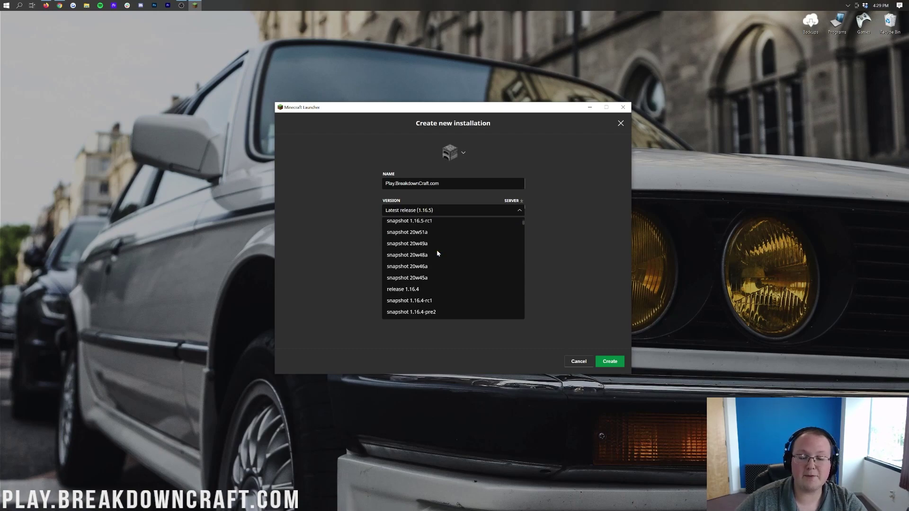
scroll(437, 251, "up", 10)
left_click(440, 246)
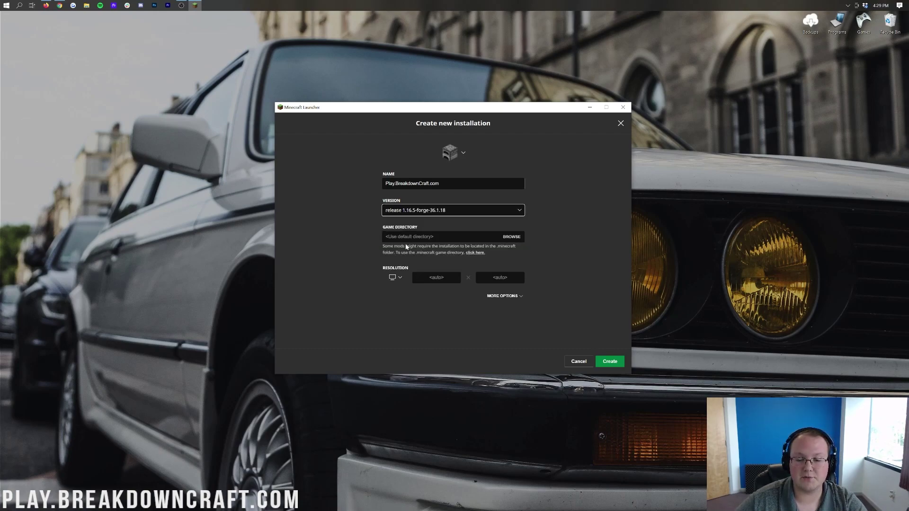
left_click(395, 278)
left_click(395, 255)
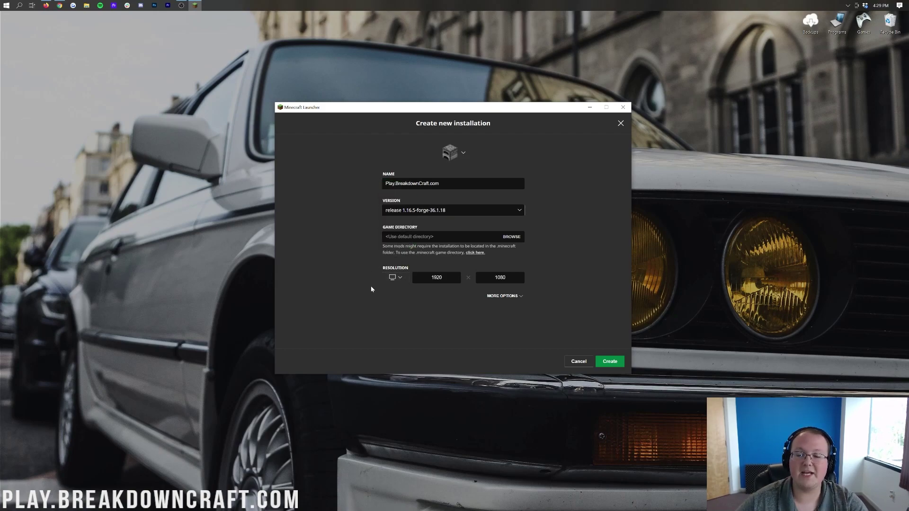
left_click(610, 363)
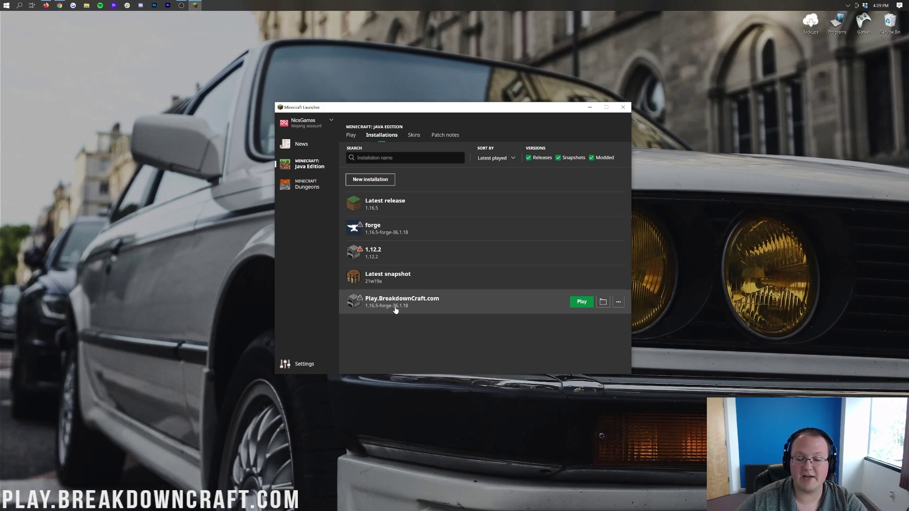
Launch the Play.BreakdownCraft.com installation, accepting the risks and turning off further warnings for it
left_click(582, 302)
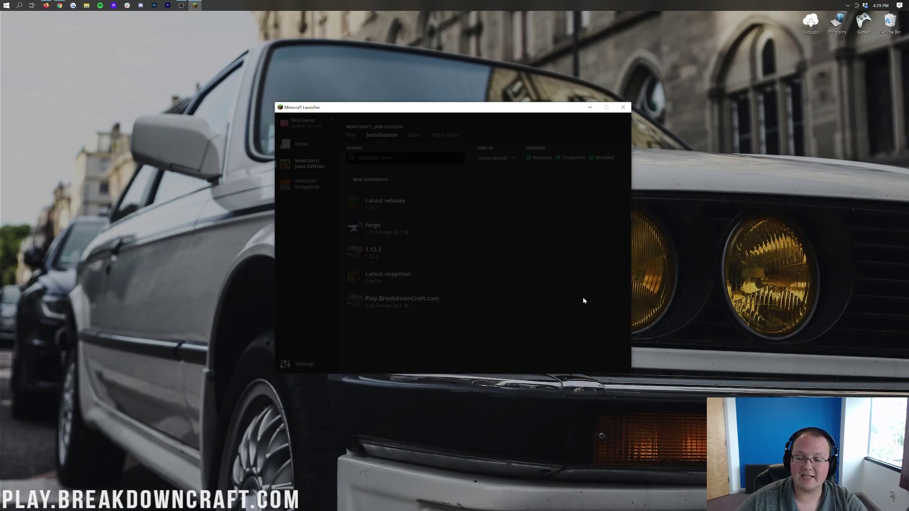
left_click(367, 255)
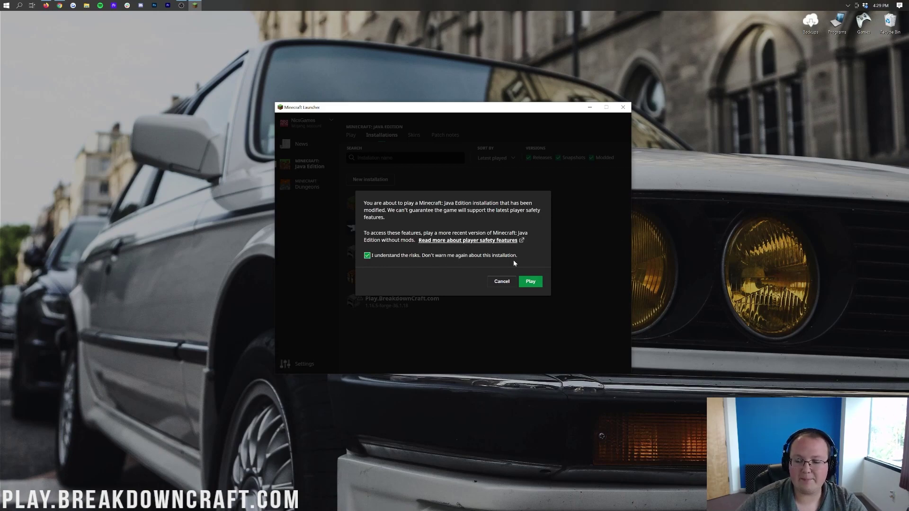
left_click(530, 282)
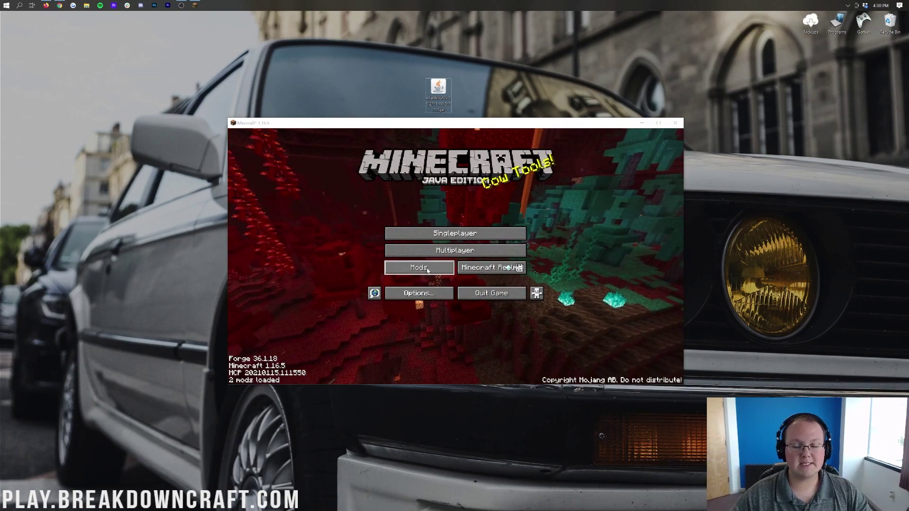
Open the mods folder from Minecraft's mod list and copy the Atlantis .jar file from the desktop into it
left_click(407, 269)
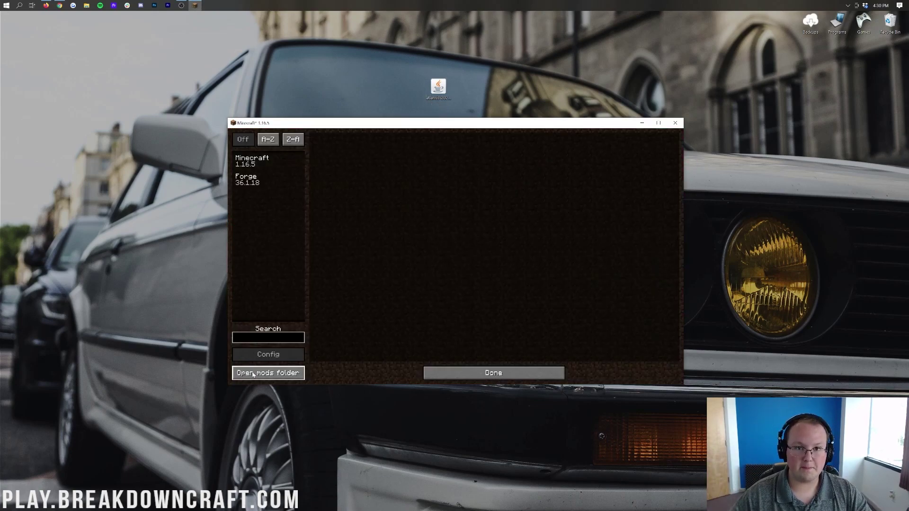
left_click(494, 373)
left_click(405, 266)
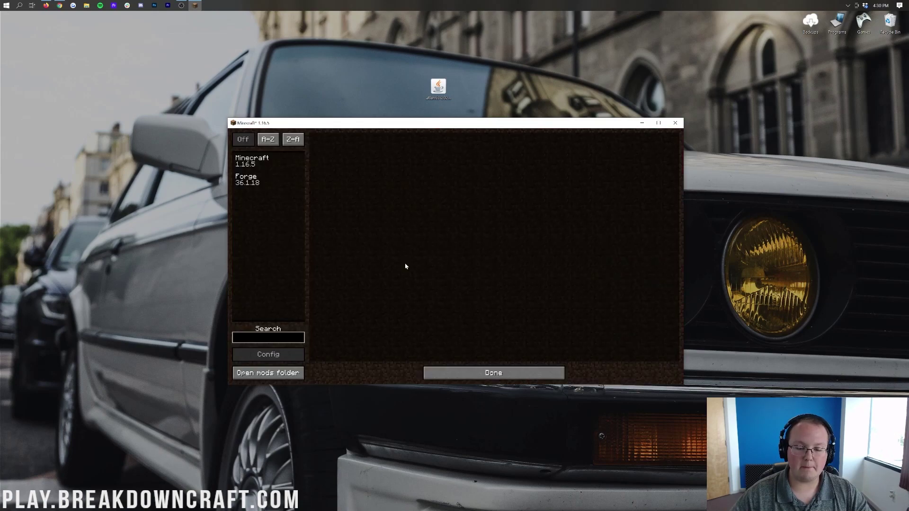
left_click(268, 373)
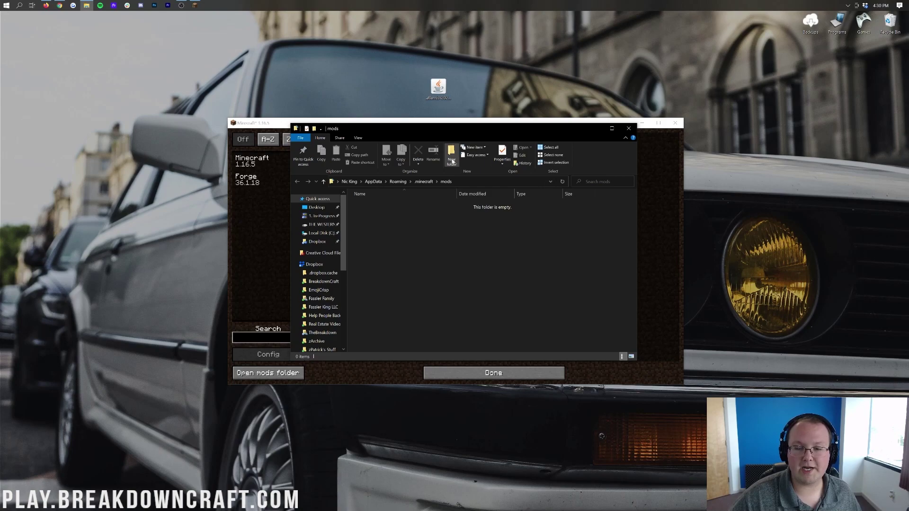
left_click(439, 90)
left_click_drag(440, 91, 419, 235)
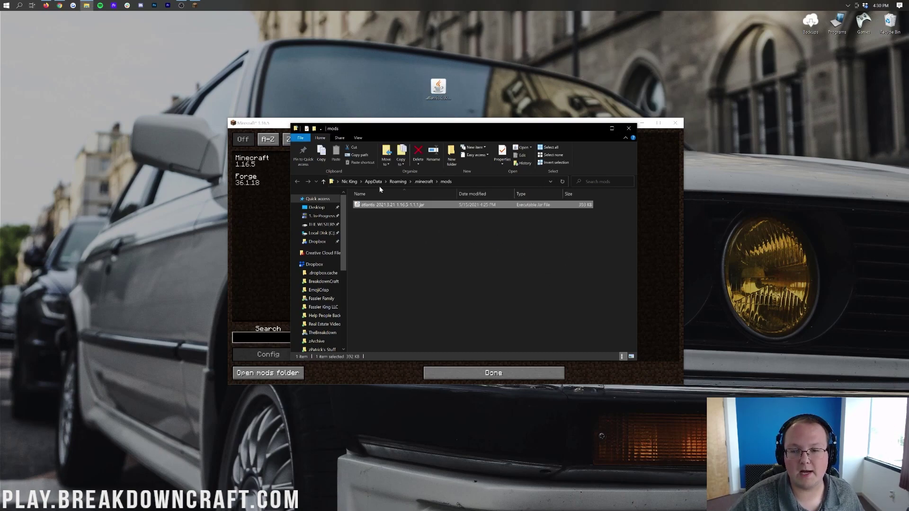
Return to the game, leave the mod list, and quit Minecraft
left_click(648, 274)
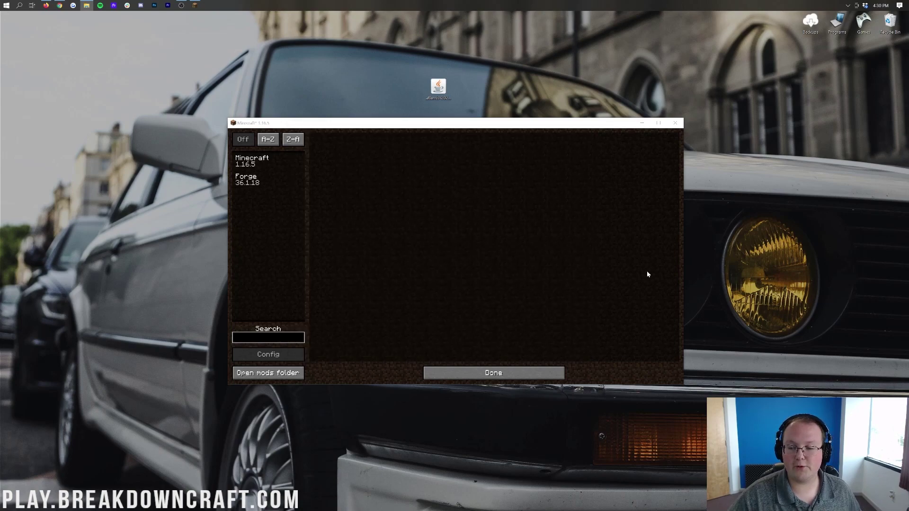
left_click(525, 374)
left_click(505, 296)
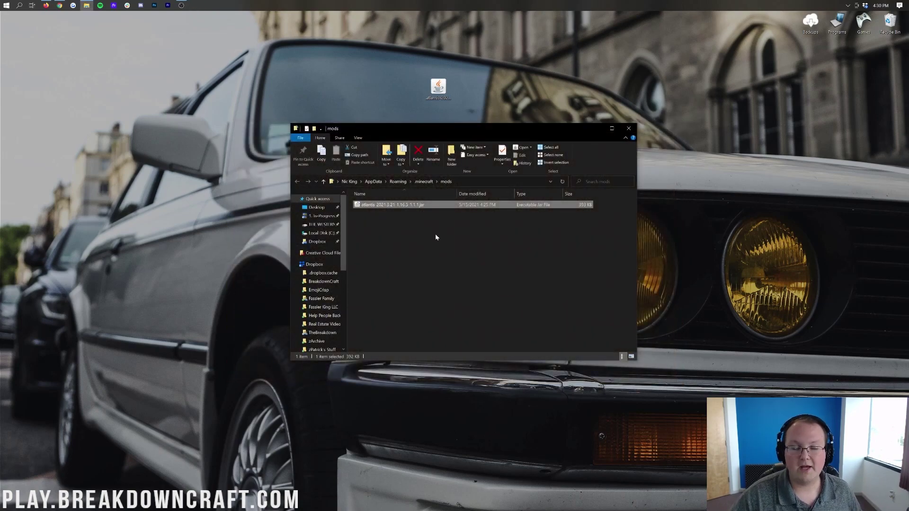
Open the Minecraft Launcher and launch the Play.BreakdownCraft.com installation with version 1.16.5-forge-36.1.18
left_click(5, 5)
type("min")
key("Return")
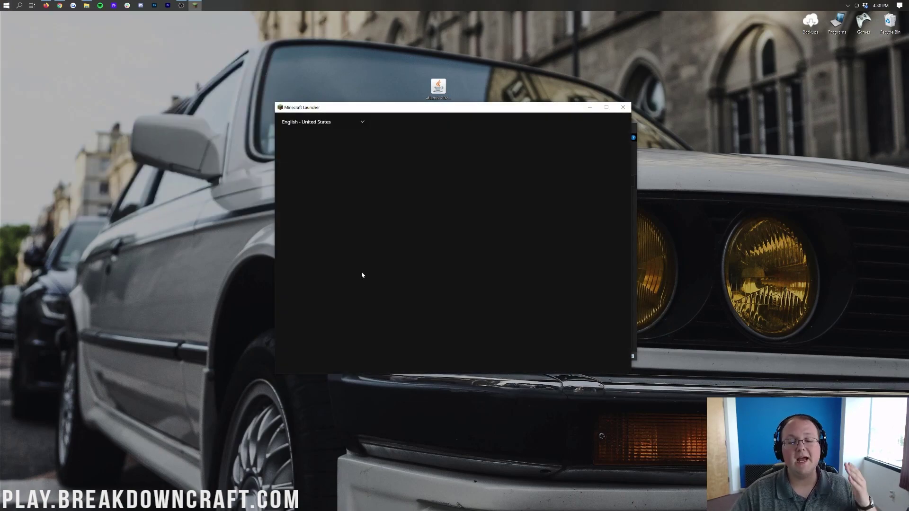
left_click_drag(494, 110, 504, 113)
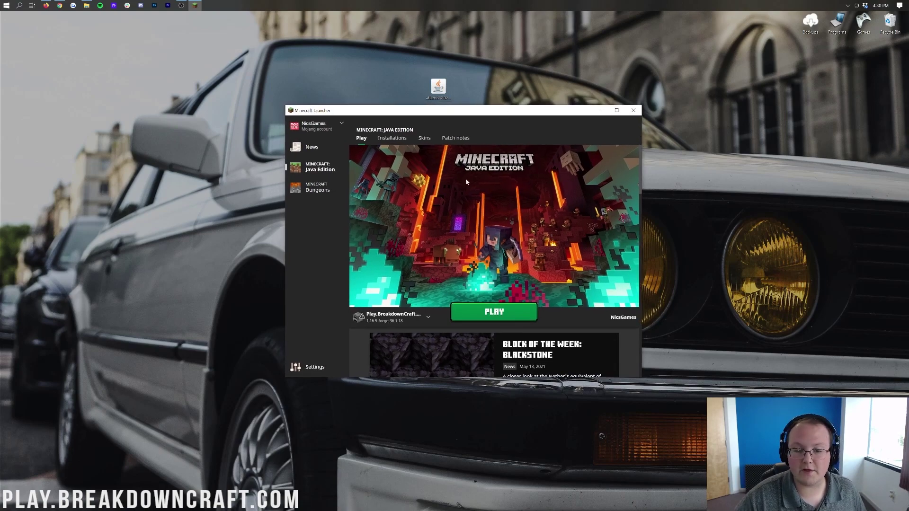
left_click(395, 320)
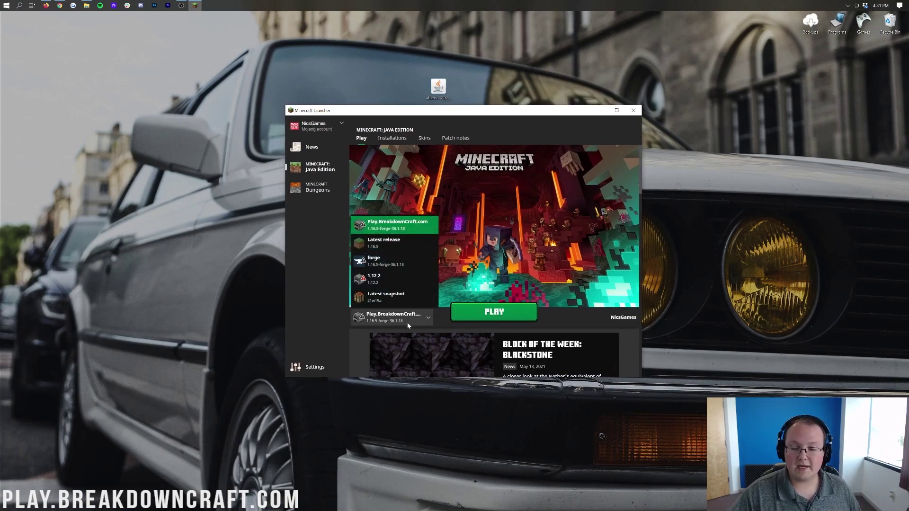
left_click(403, 228)
left_click(493, 312)
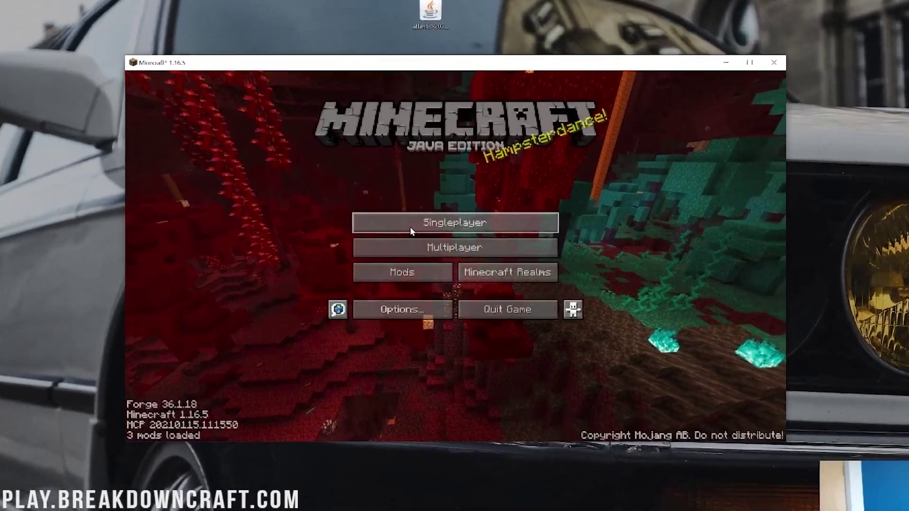
Check the game's list of installed mods for Atlantis and return to the title screen
left_click(402, 272)
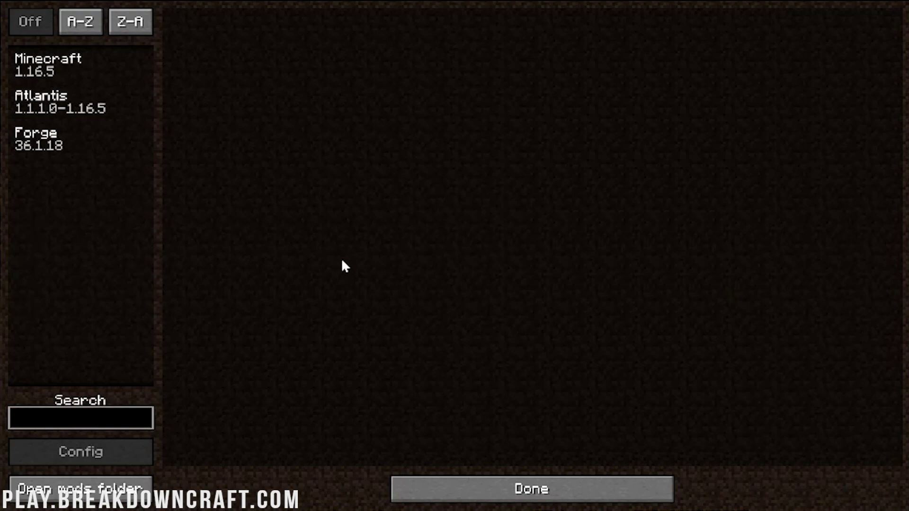
left_click(491, 485)
left_click(387, 286)
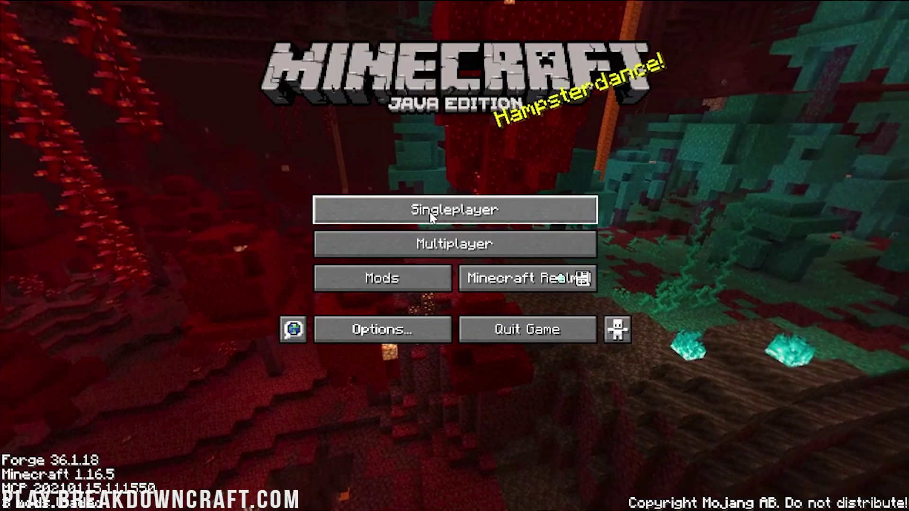
Create a new singleplayer world named Atlantis in Creative game mode
left_click(429, 210)
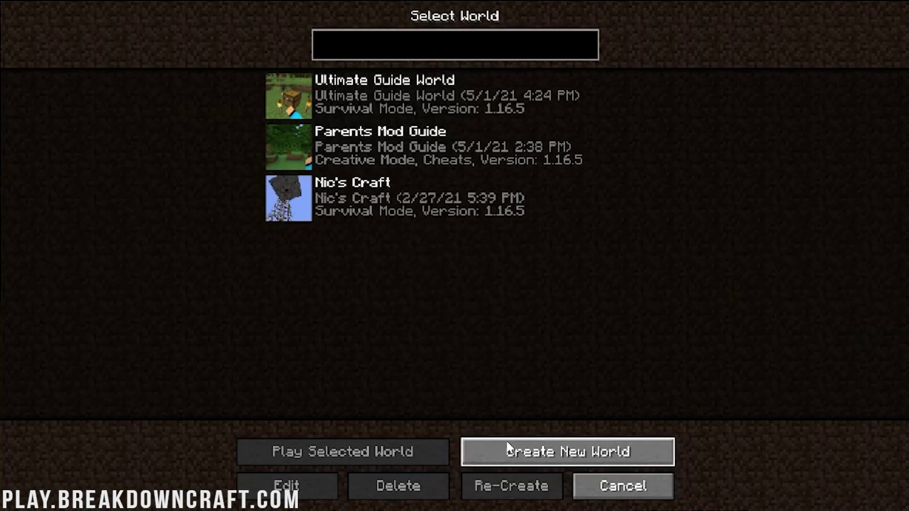
left_click(521, 450)
key("ctrl+a")
type("At")
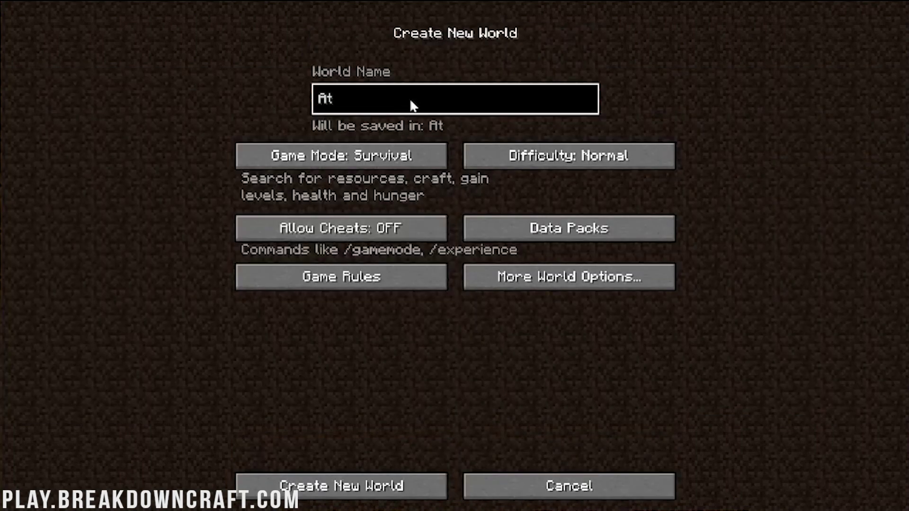
type("lantis")
left_click(421, 156)
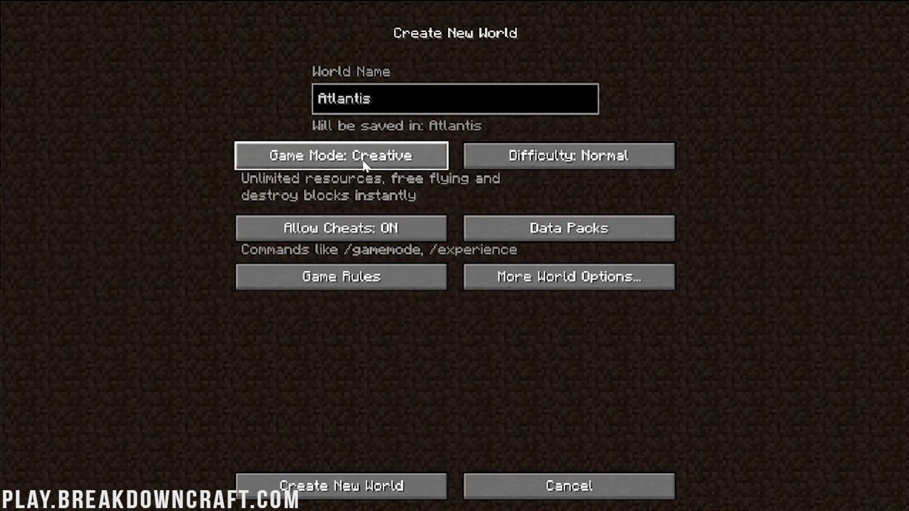
left_click(394, 492)
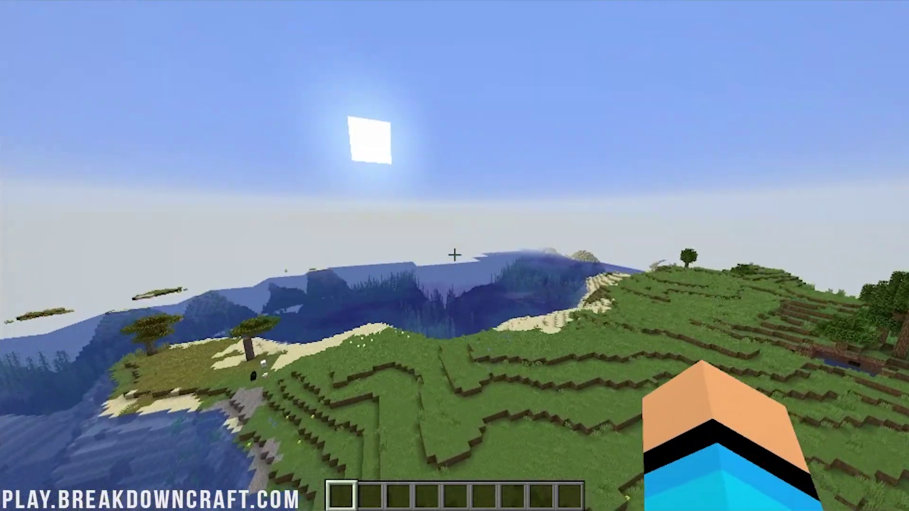
Fly across the ocean to the grassy island with acacia trees and descend into its valley
key("w")
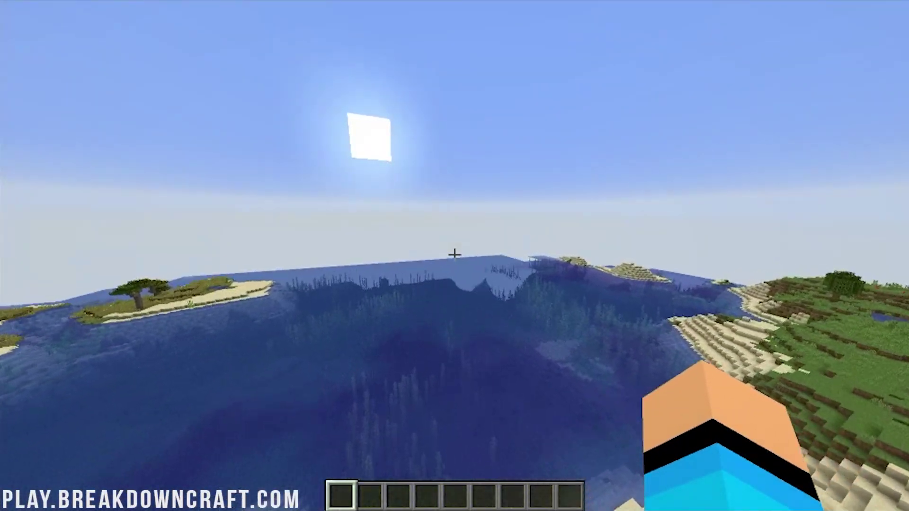
key("w")
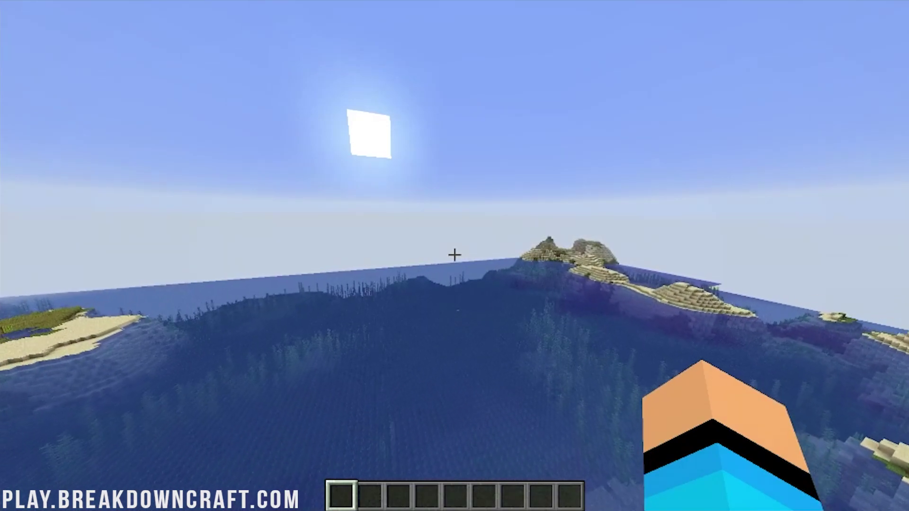
key("w")
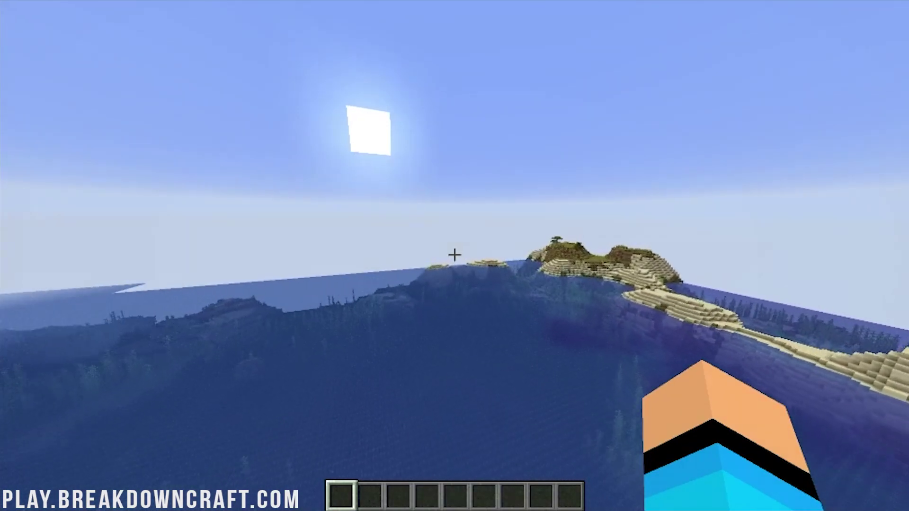
key("w")
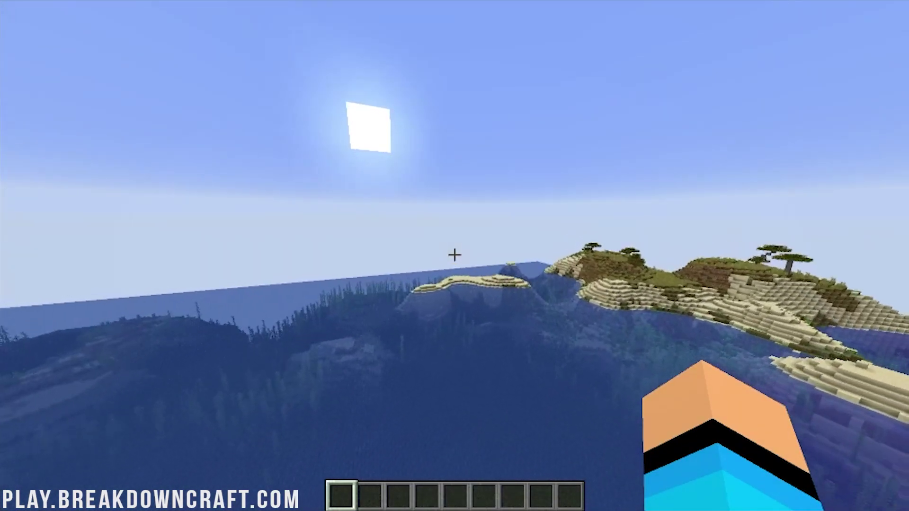
key("w")
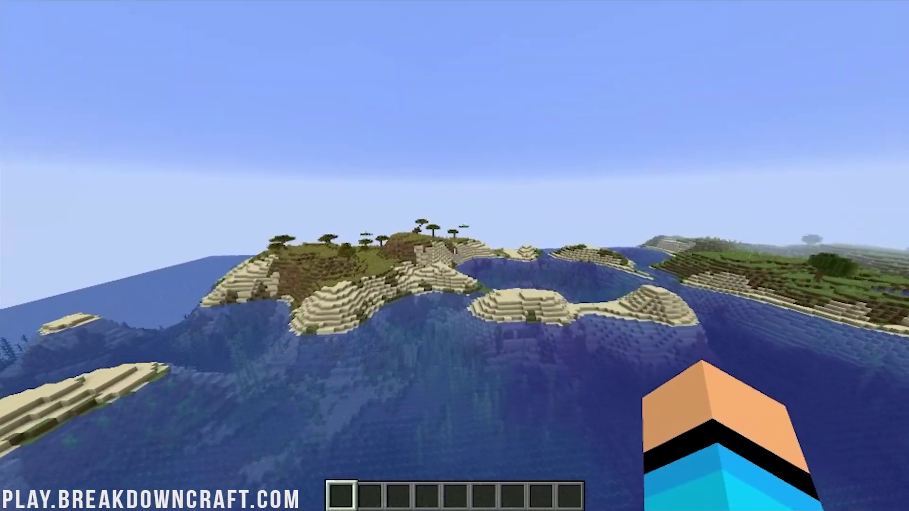
key("w")
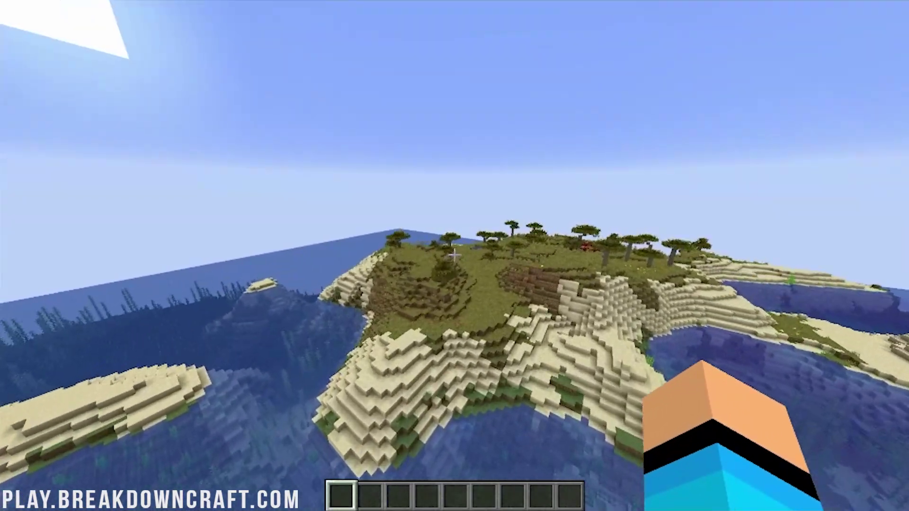
key("w")
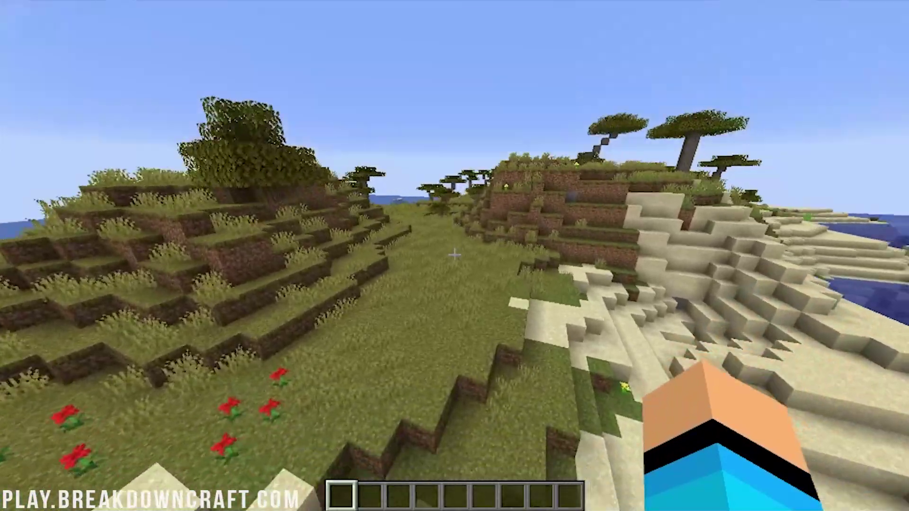
key("w")
Put the round blue orb from the Atlantis page of the creative inventory into the first hotbar slot
key("e")
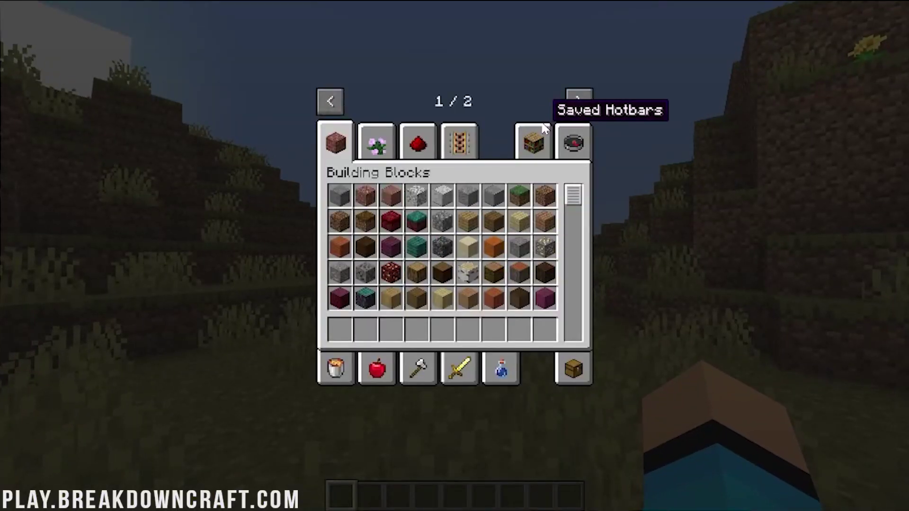
left_click(579, 101)
left_click(337, 141)
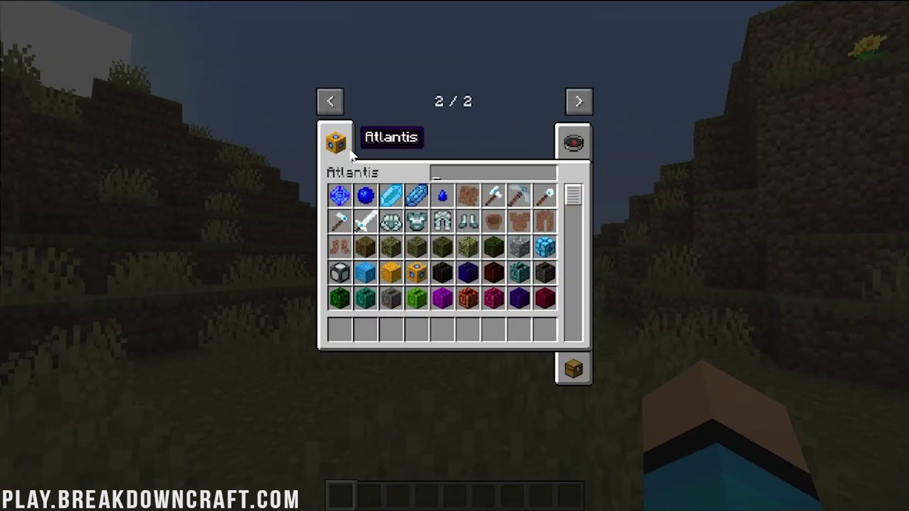
left_click(360, 196)
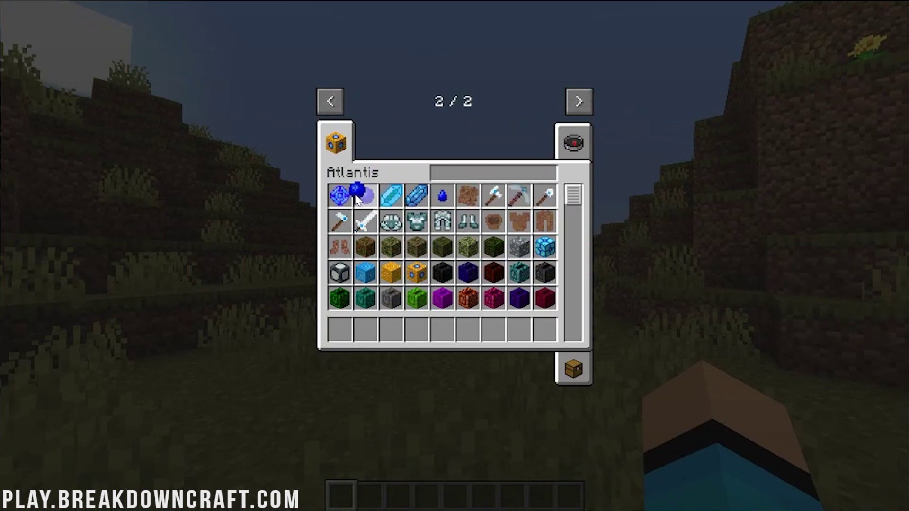
left_click(341, 329)
Place the blue portal block on the grass with the orb and activate it with an empty hand to enter Atlantis
key("e")
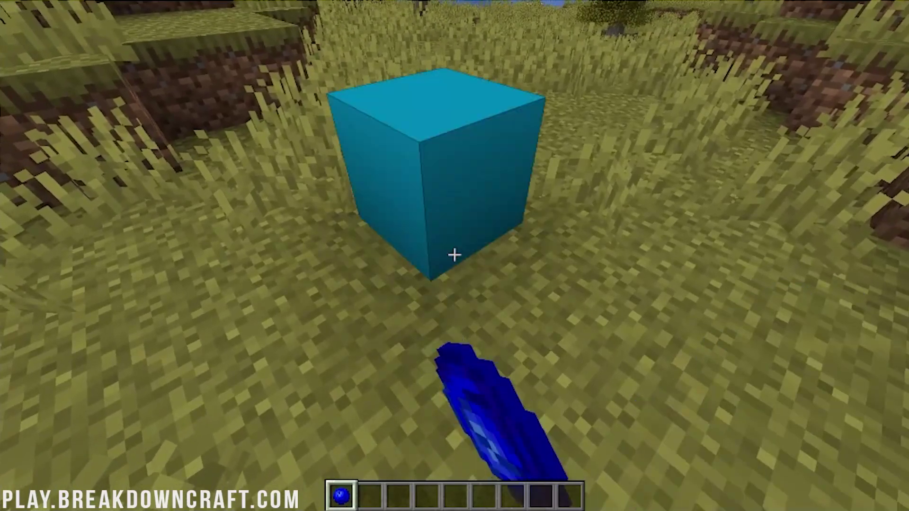
key("2")
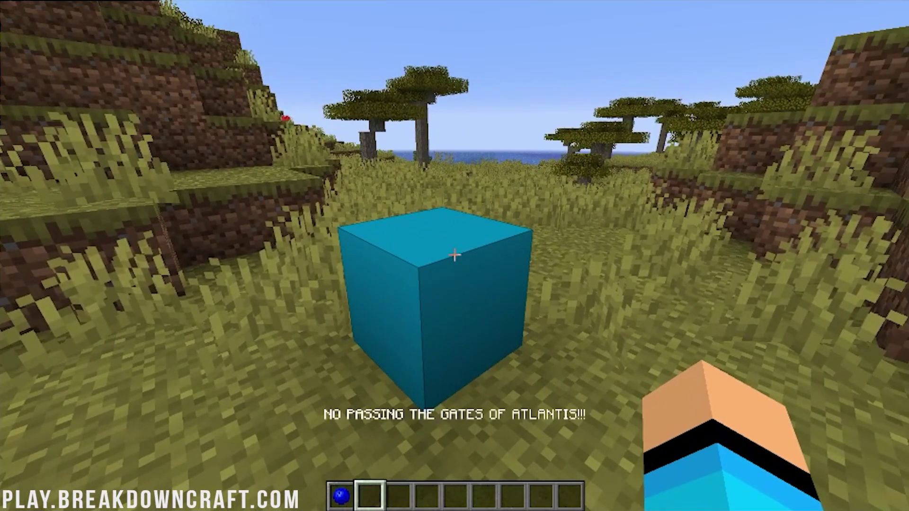
right_click(455, 256)
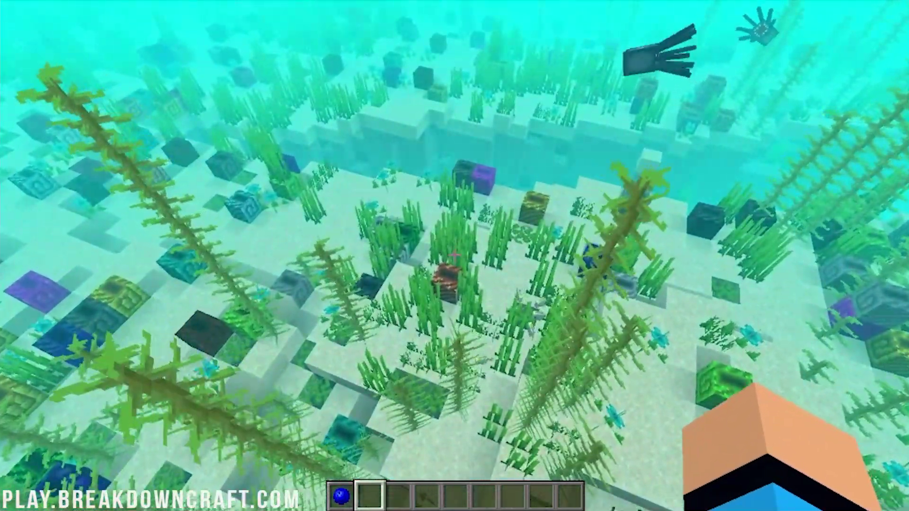
Copy seagrass and the red block from the seafloor into the hotbar, and close the creative inventory
middle_click(454, 255)
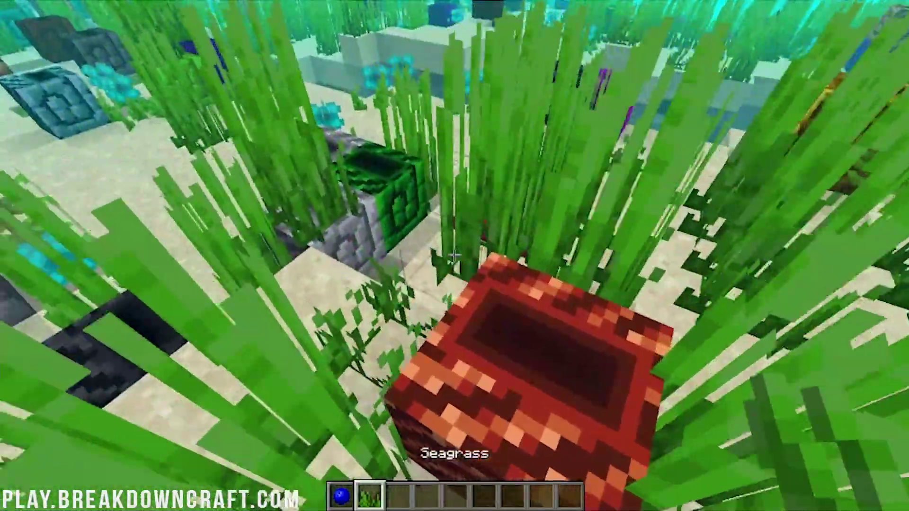
middle_click(454, 255)
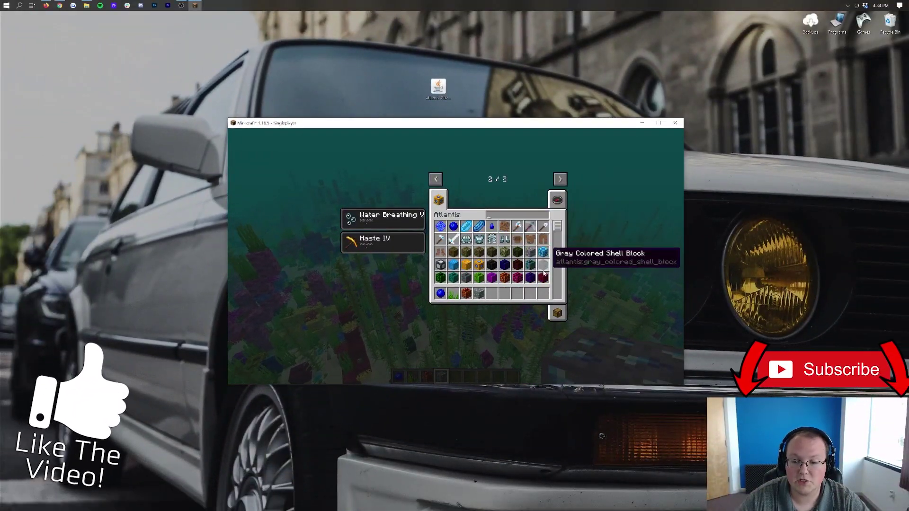
key("e")
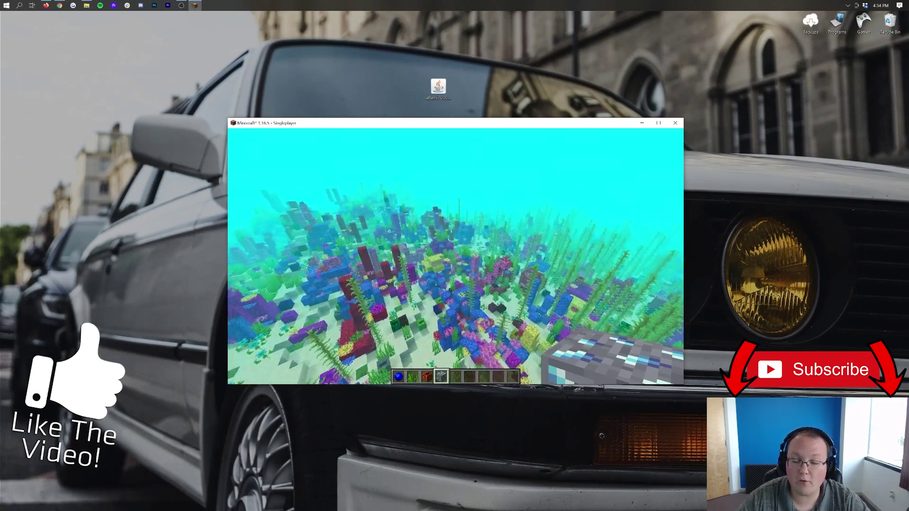